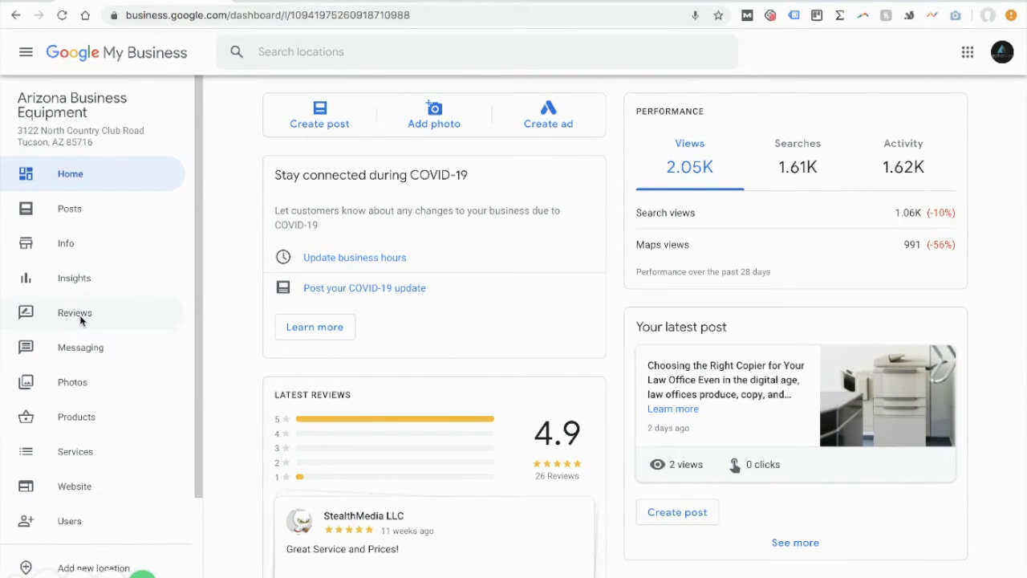
- Go to the business's posts page and look over the latest published post
left_click(108, 217)
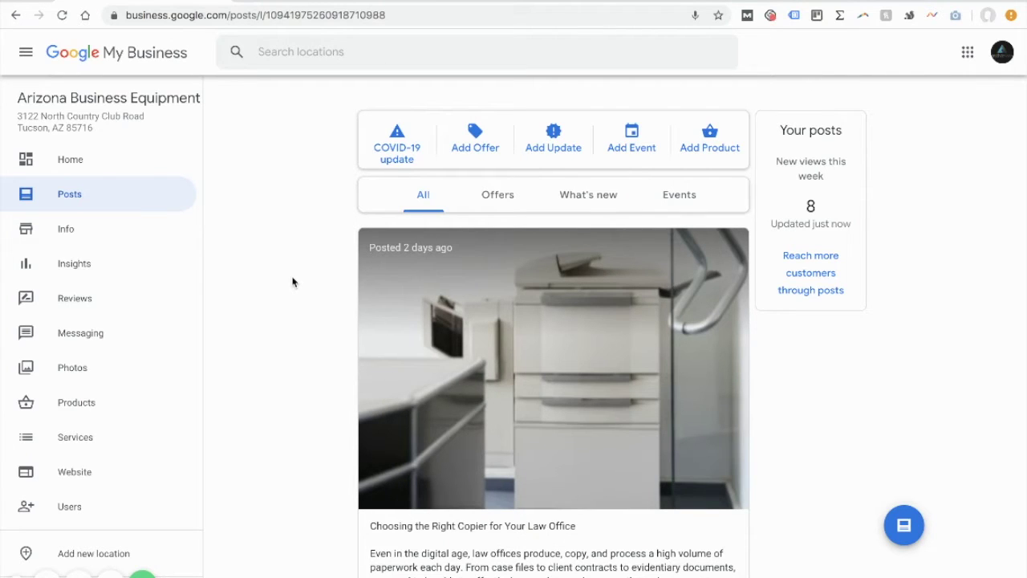
scroll(292, 282, "down", 2)
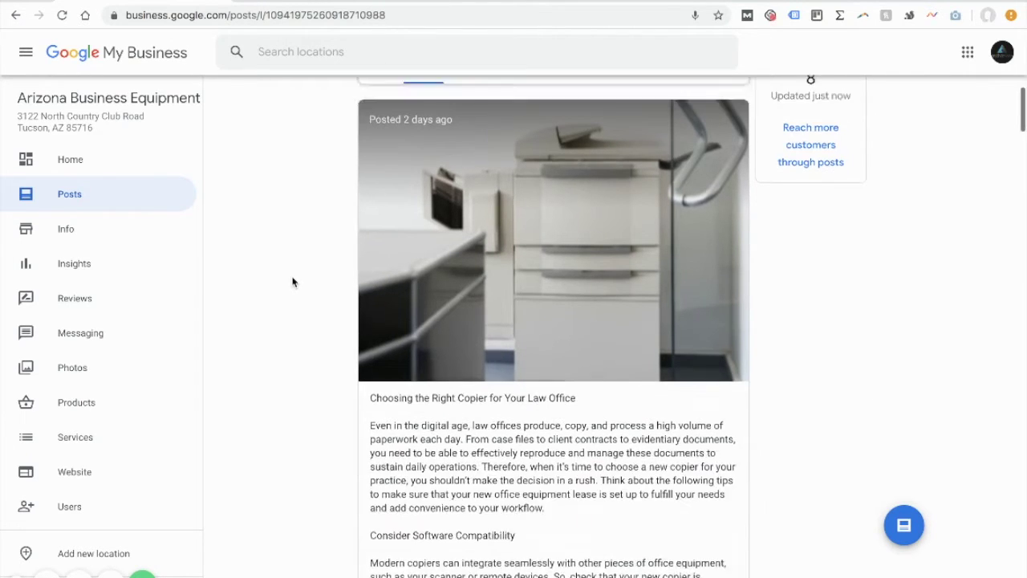
scroll(292, 282, "up", 2)
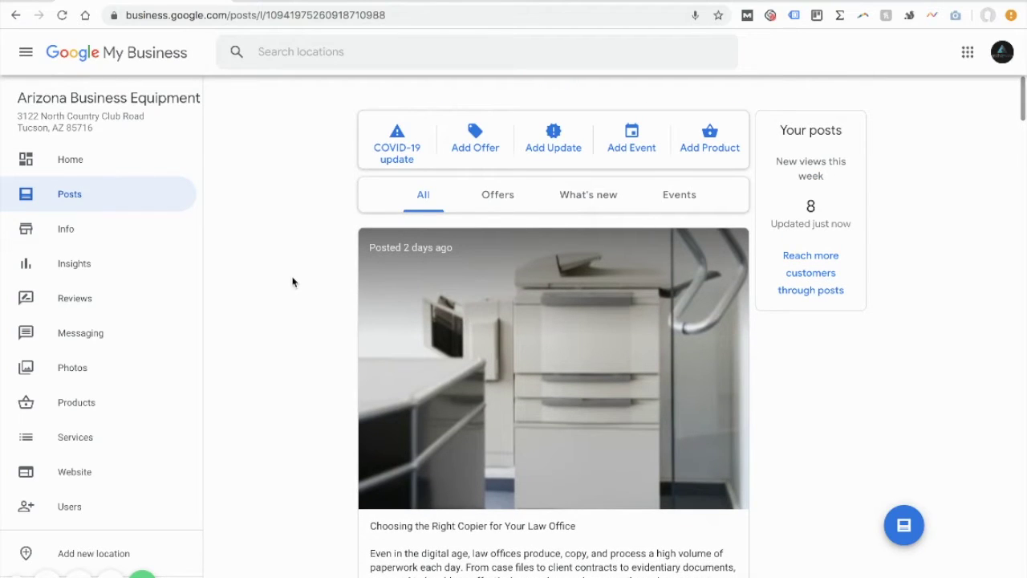
- Examine the blank offer, update and product post forms, closing each one without publishing
left_click(467, 141)
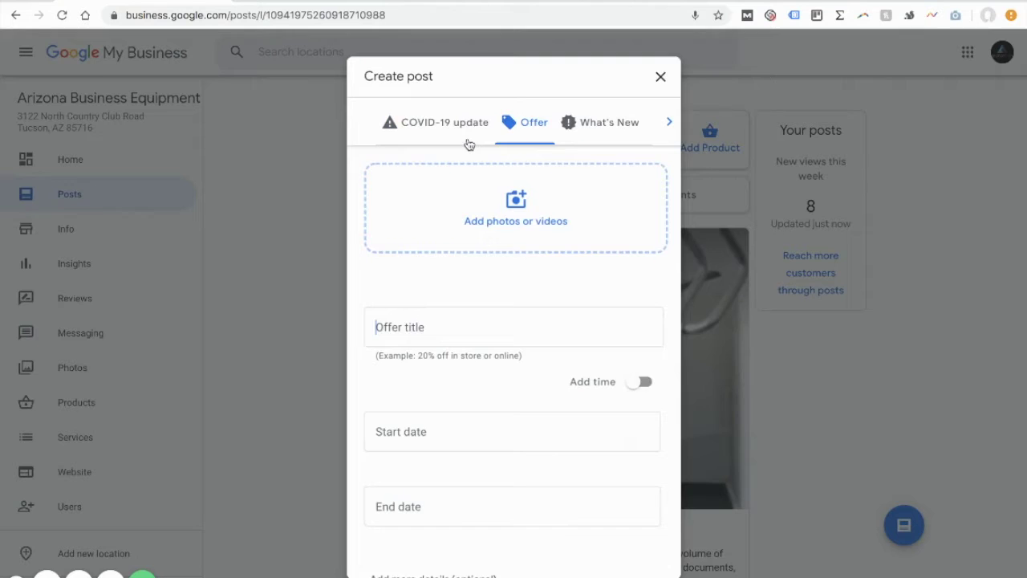
left_click(661, 75)
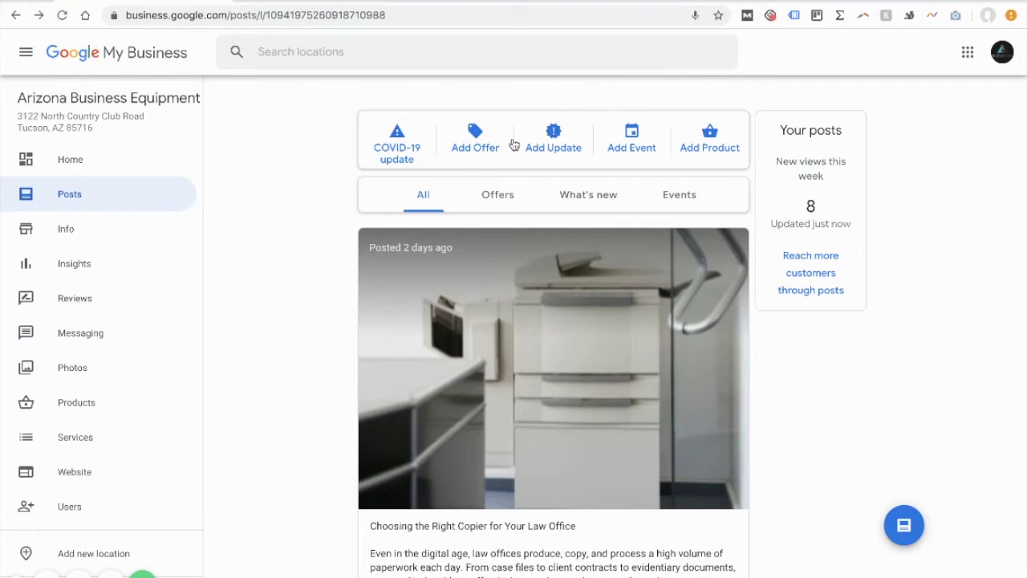
left_click(566, 155)
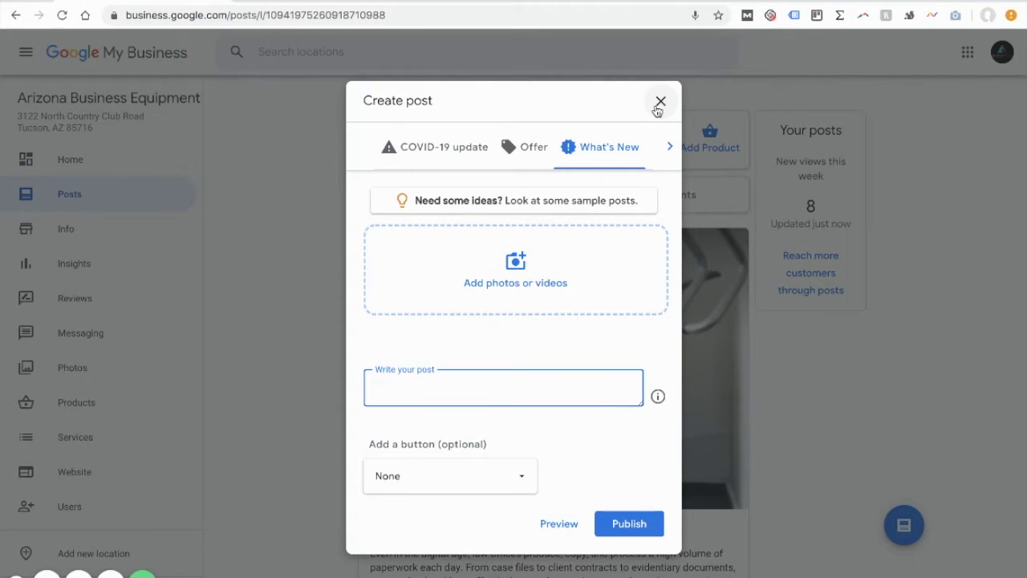
left_click(657, 107)
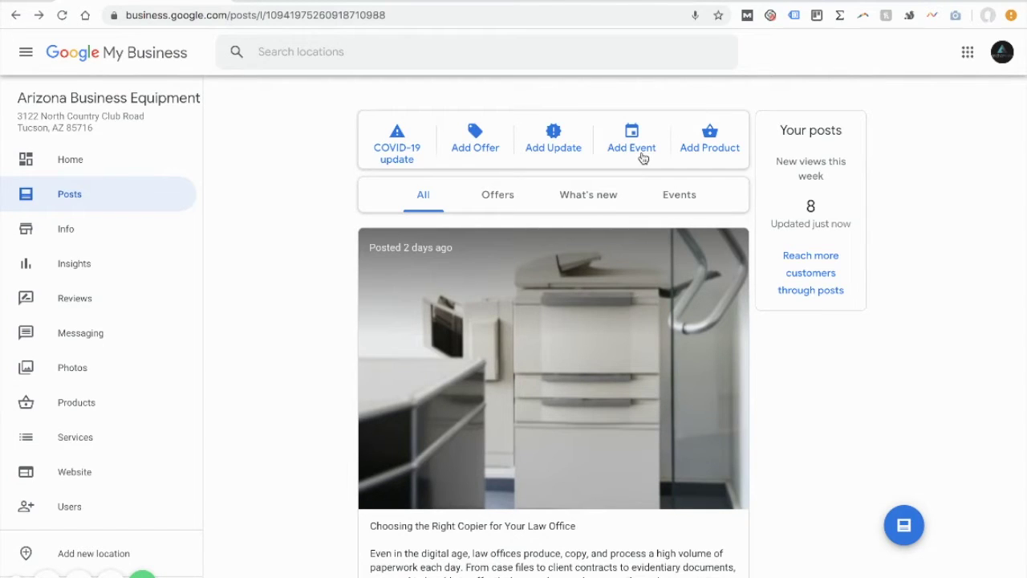
left_click(697, 157)
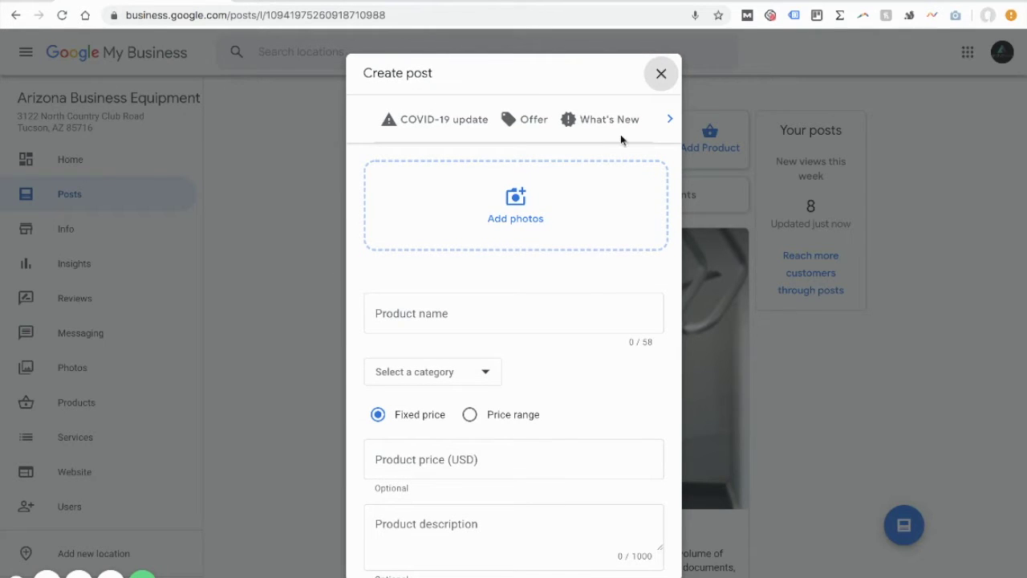
left_click(662, 74)
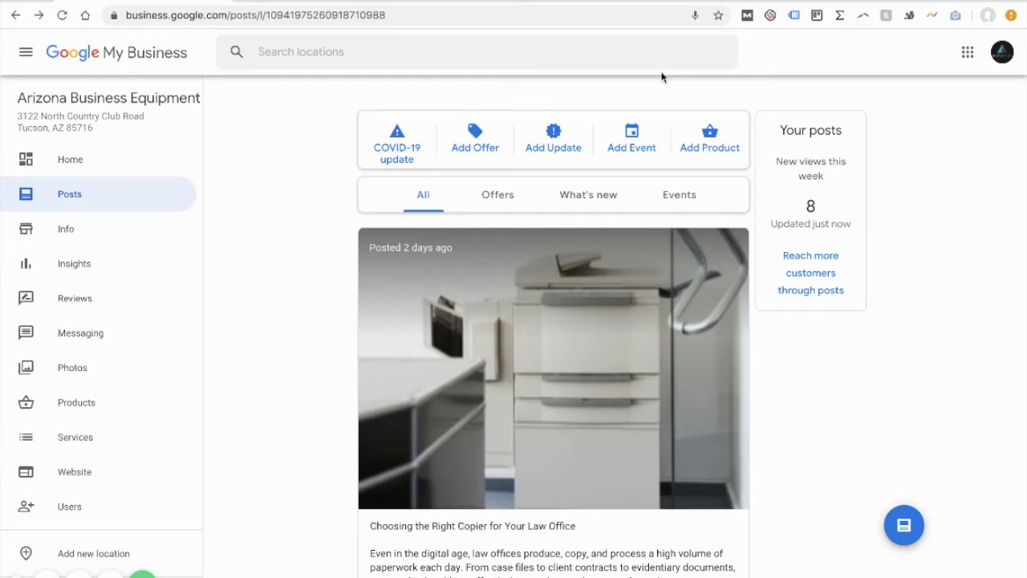
- Read through the published post "Choosing the Right Copier for Your Law Office" and its call to action
left_click(588, 194)
scroll(544, 477, "down", 4)
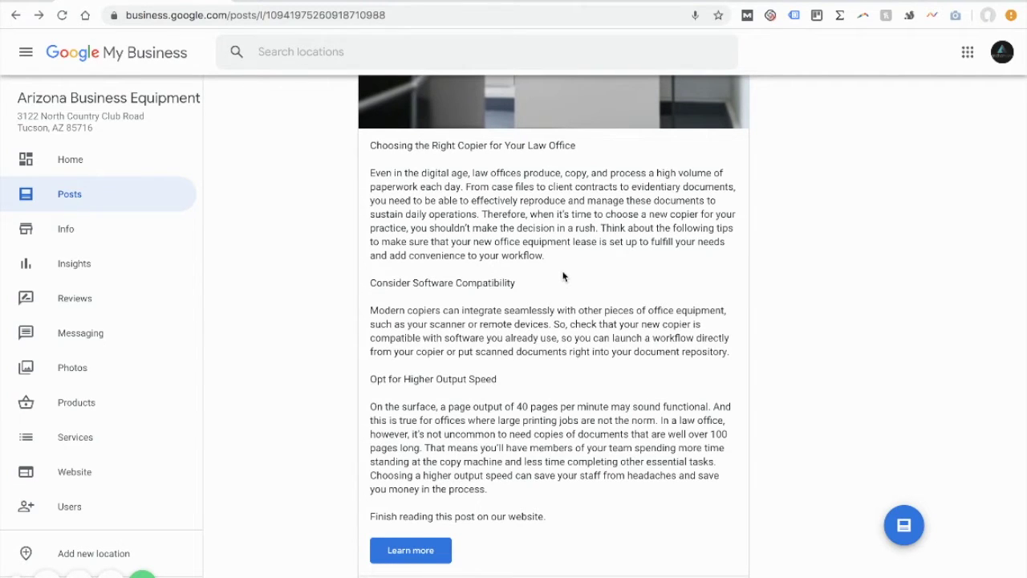
scroll(562, 276, "down", 2)
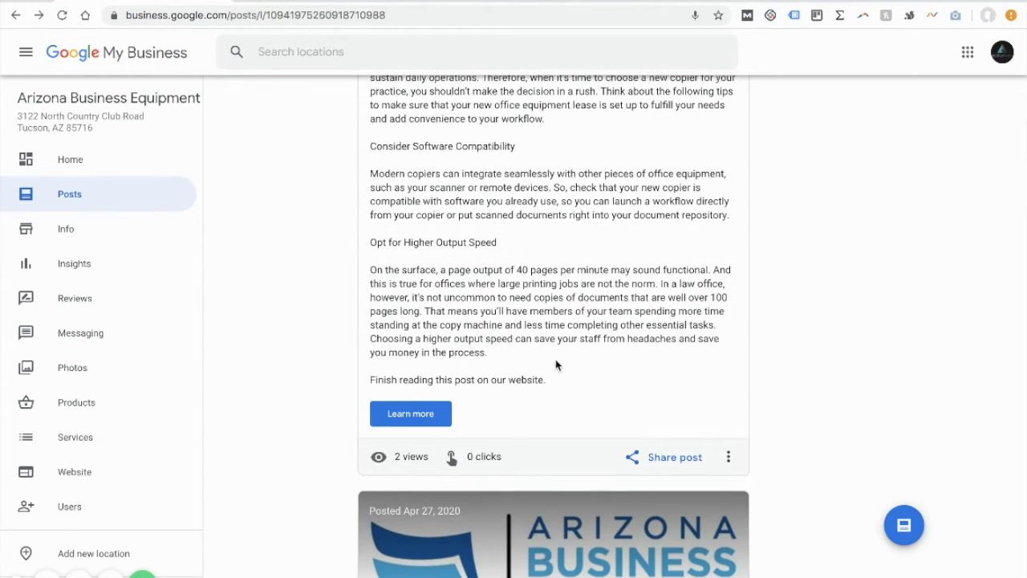
scroll(555, 365, "up", 1)
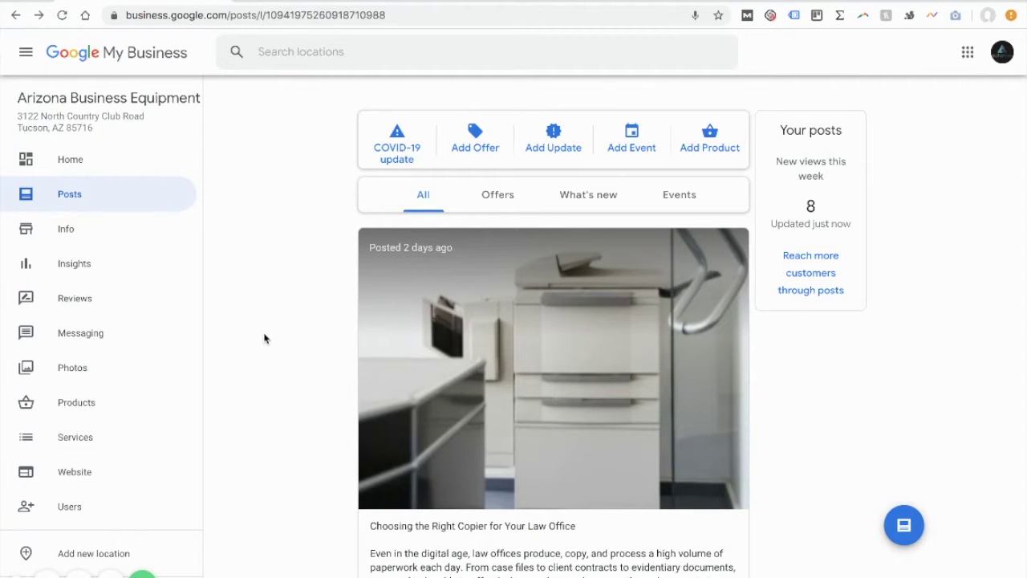
- Start a new post and set its type to What's New
left_click(904, 527)
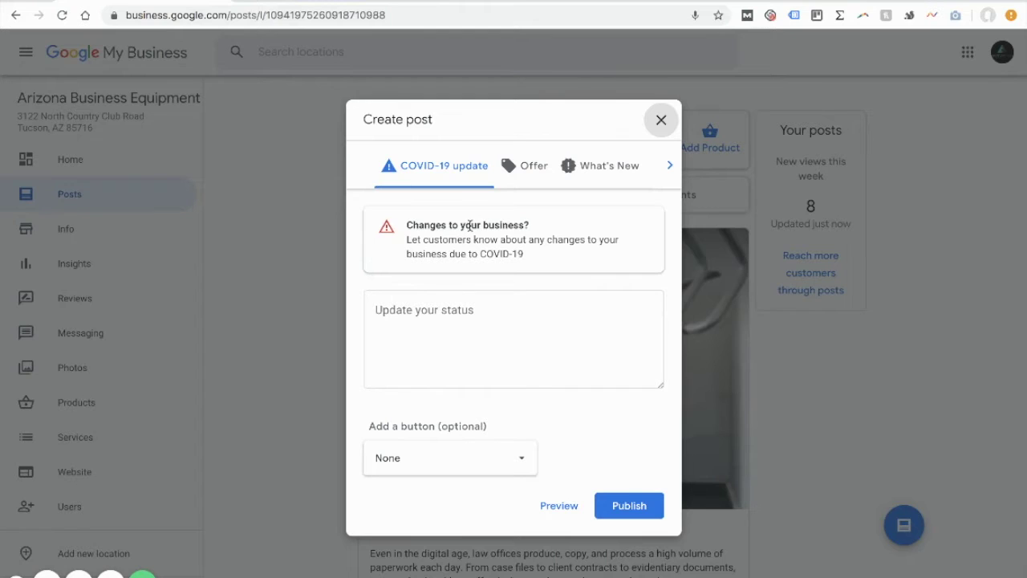
left_click(592, 170)
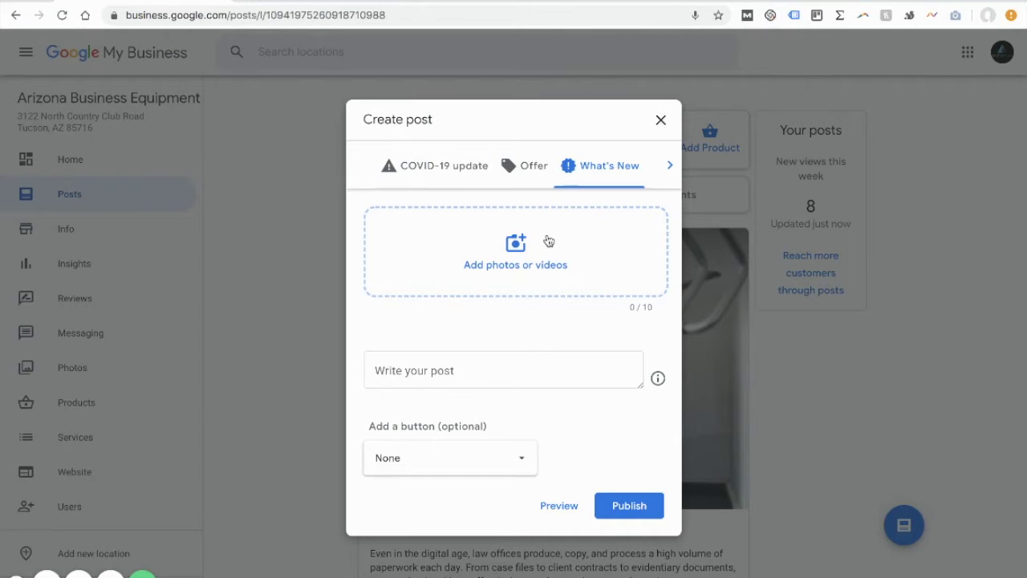
left_click(522, 168)
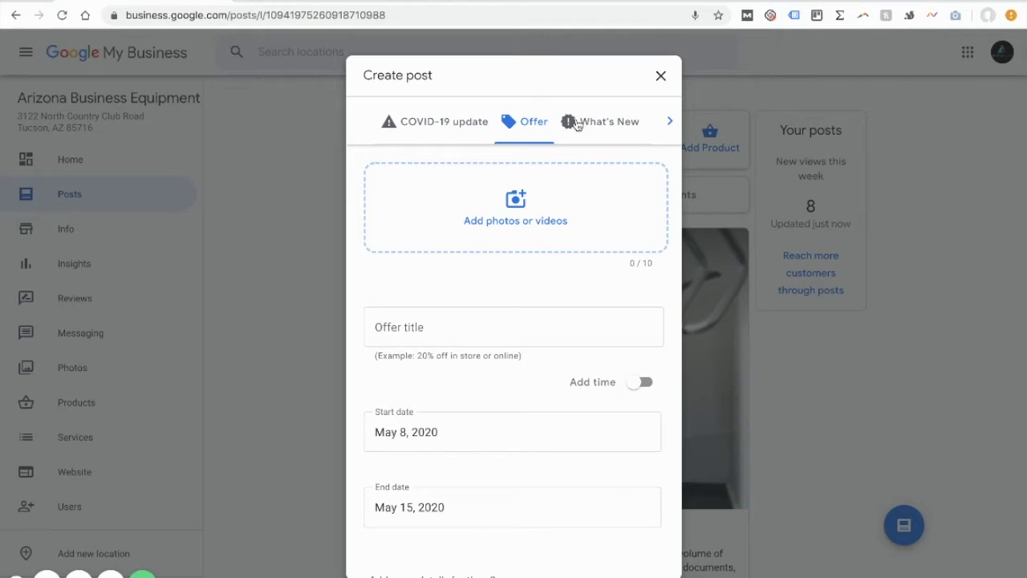
left_click(592, 123)
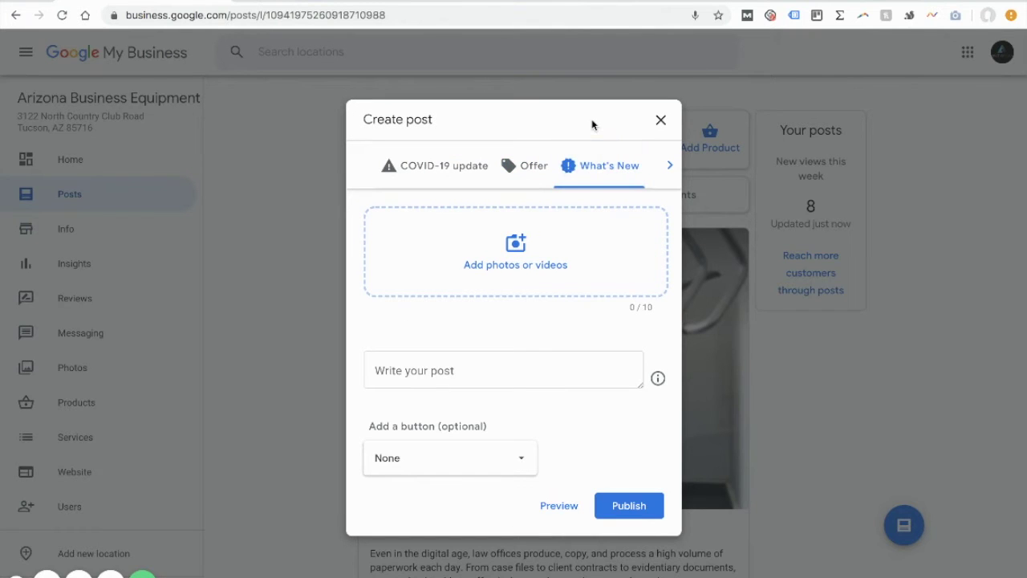
- Enter "Copy goes here~" as the post text and attach an image from the computer
left_click(480, 370)
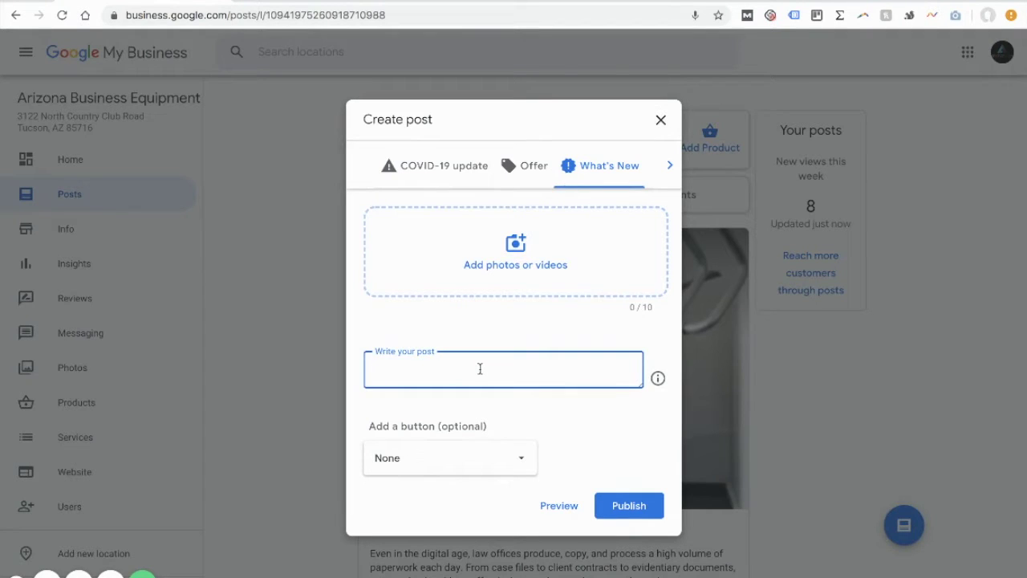
type("Mo")
key("BackSpace")
key("BackSpace")
type("COP")
key("BackSpace")
key("BackSpace")
type("opy goes here—")
left_click(483, 255)
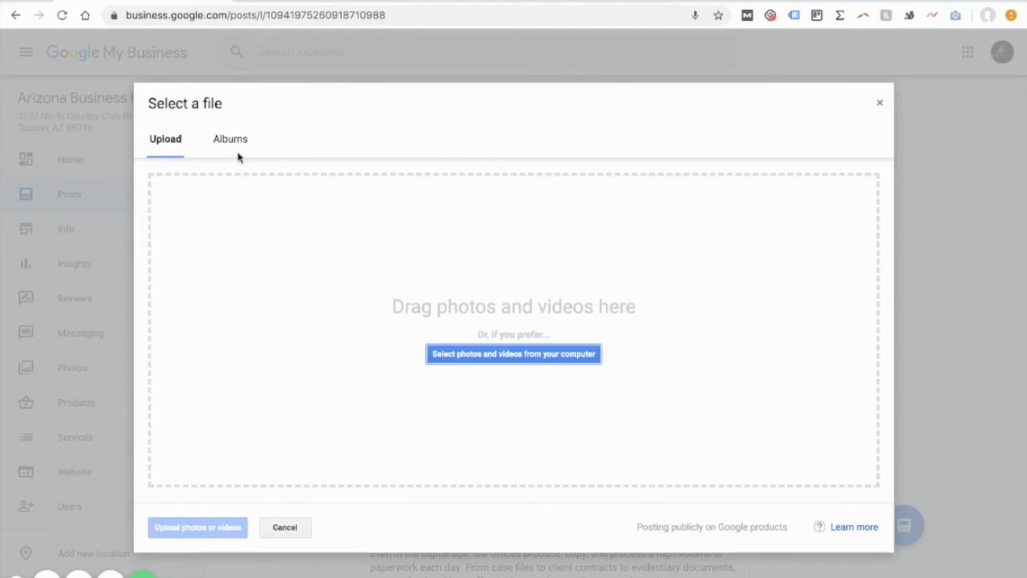
left_click(446, 358)
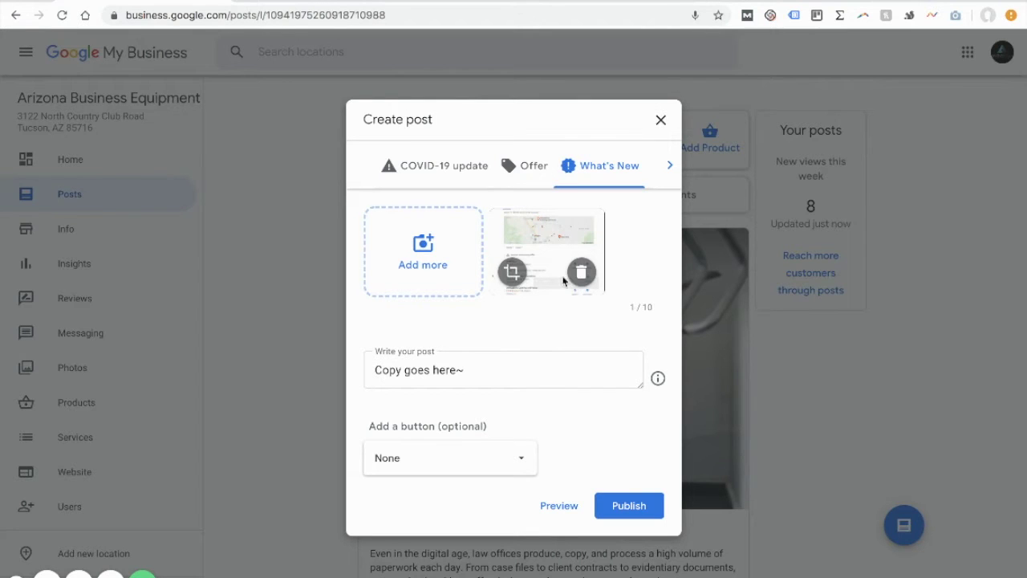
- Give the post a Learn more call to action that links to google.com/contact
left_click(463, 469)
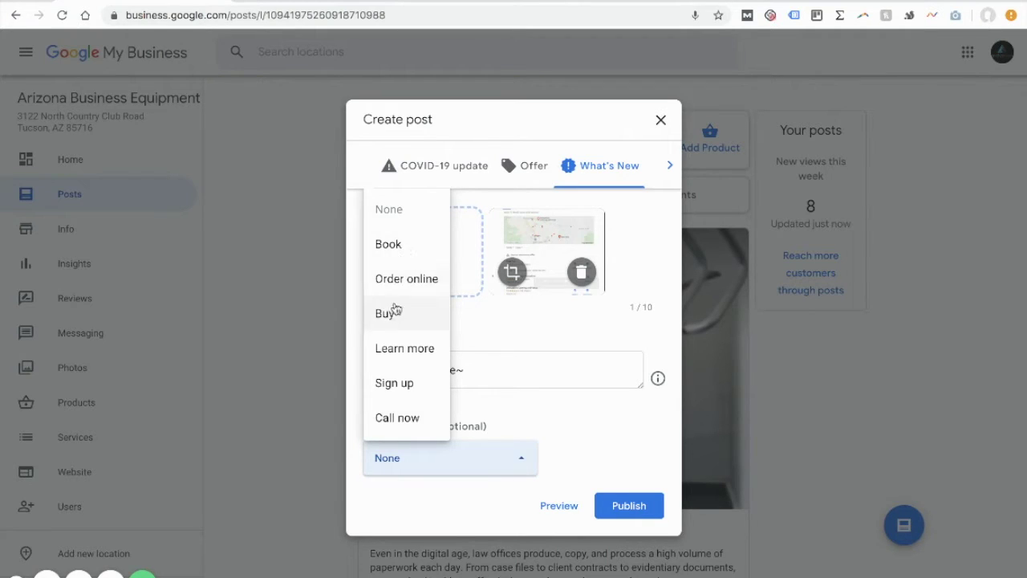
left_click(408, 351)
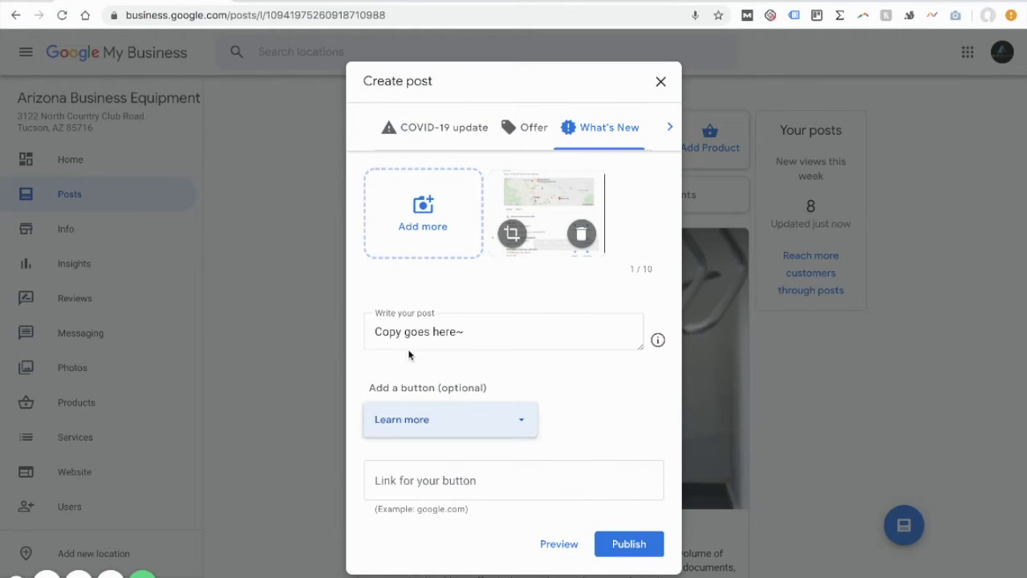
left_click(523, 480)
type("goo")
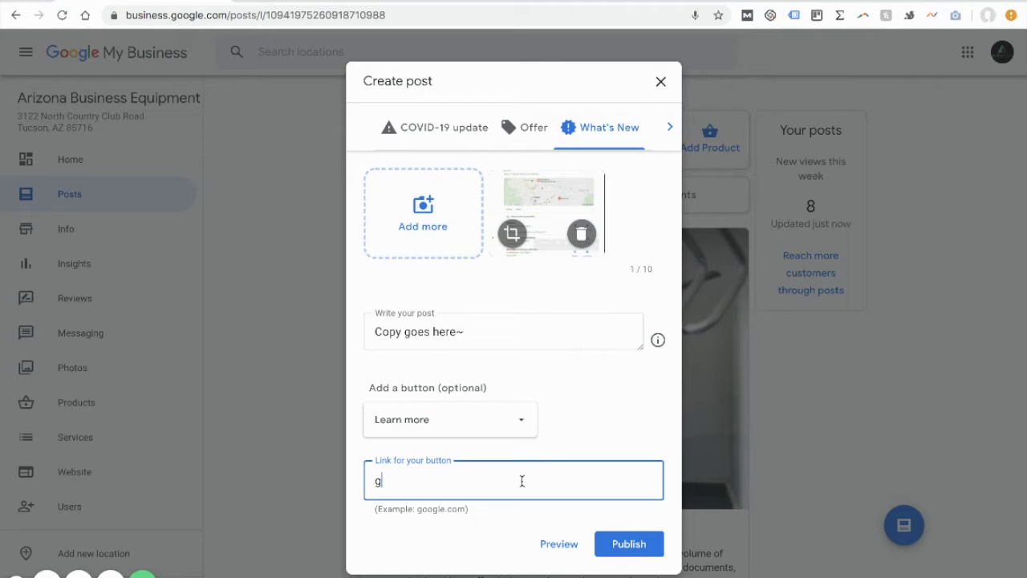
key("BackSpace")
type("ogle.com/contact")
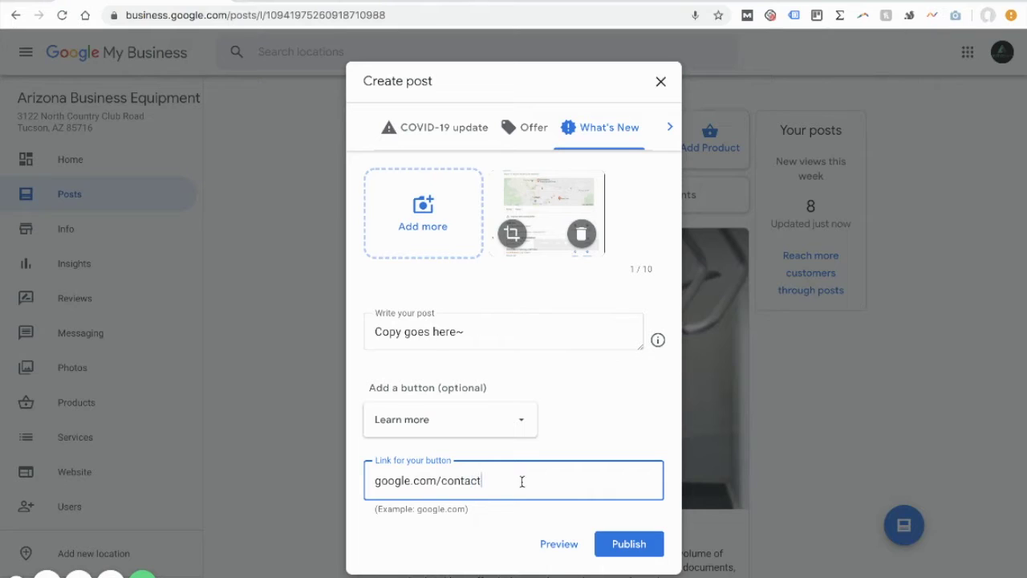
left_click_drag(380, 481, 484, 480)
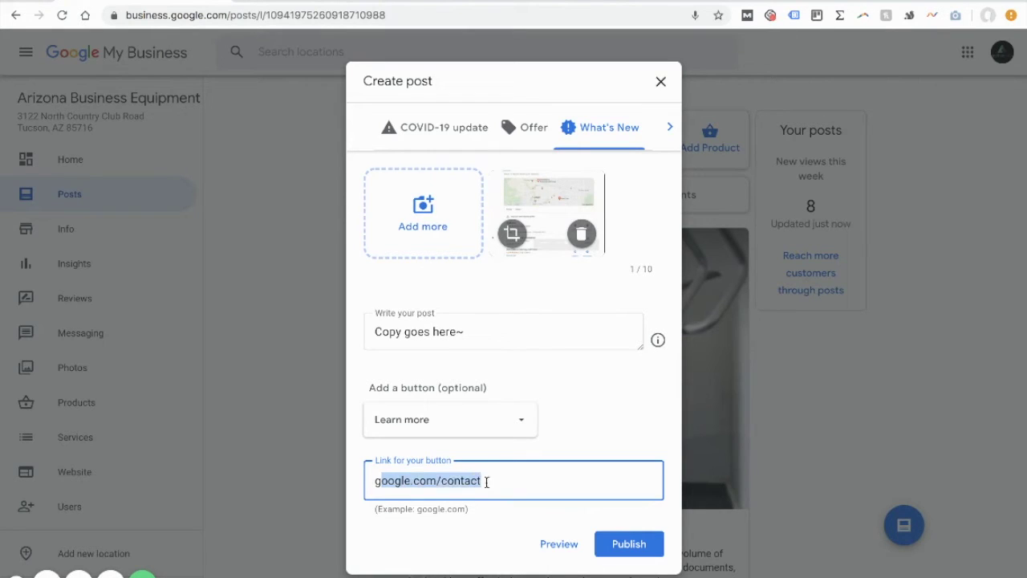
left_click(481, 481)
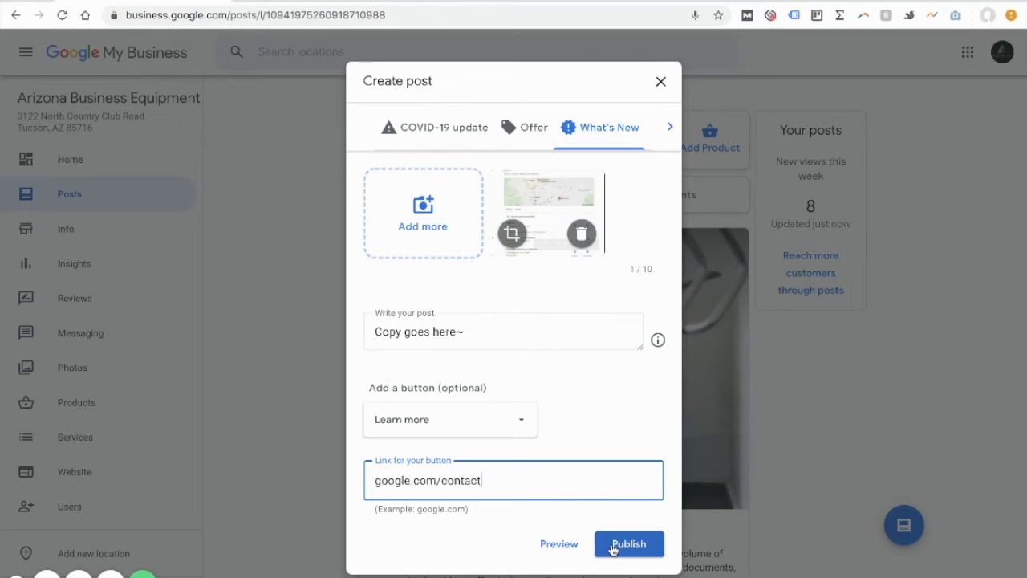
- Preview the drafted post, checking its text and call to action, and close the draft without publishing
left_click(562, 544)
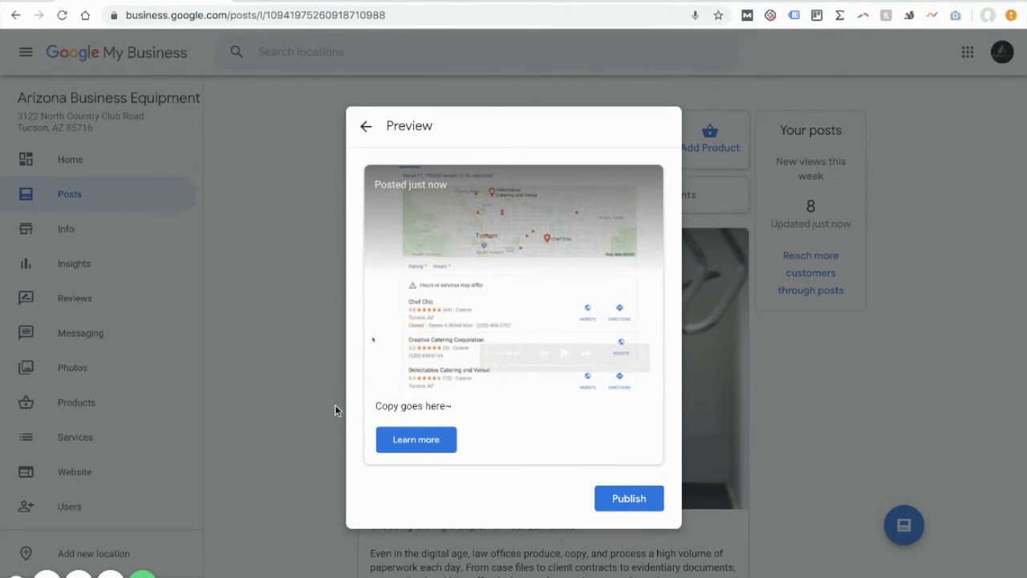
left_click_drag(369, 410, 451, 405)
left_click(435, 407)
left_click_drag(389, 406, 440, 406)
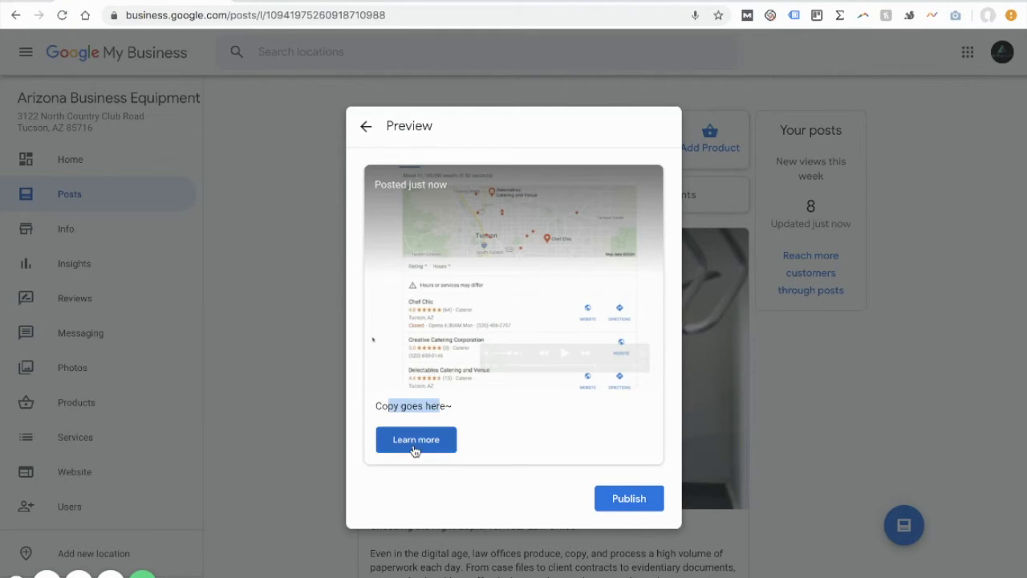
left_click(363, 129)
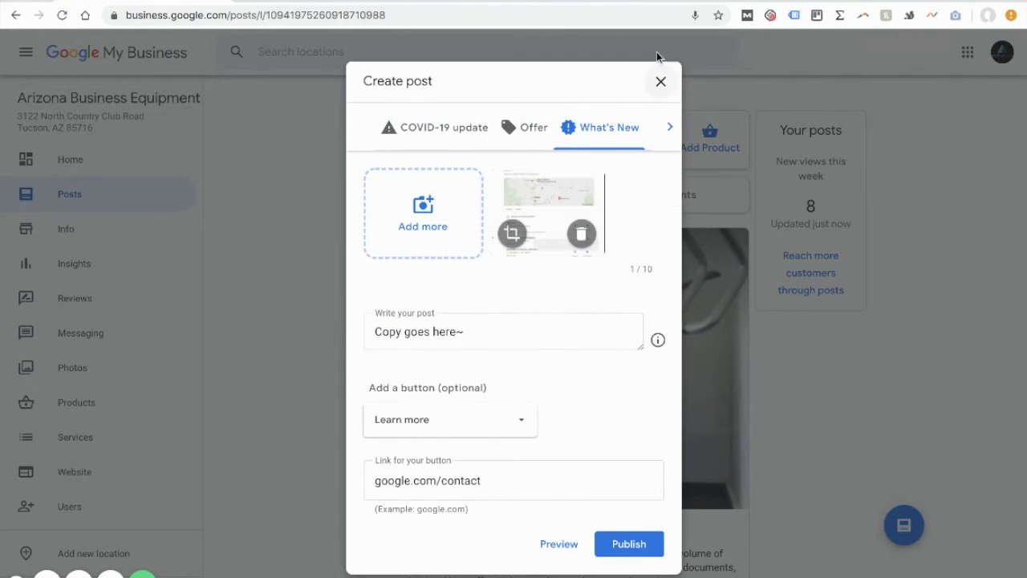
left_click(661, 82)
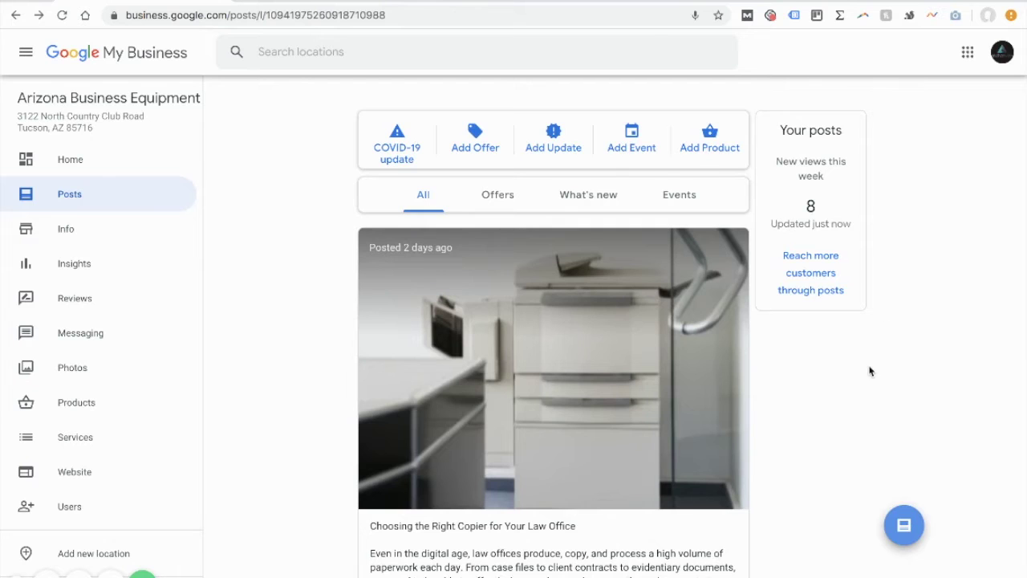
- Search Google for "arizona business equipment" and examine the business profile and its latest post in the results
key("alt+Home")
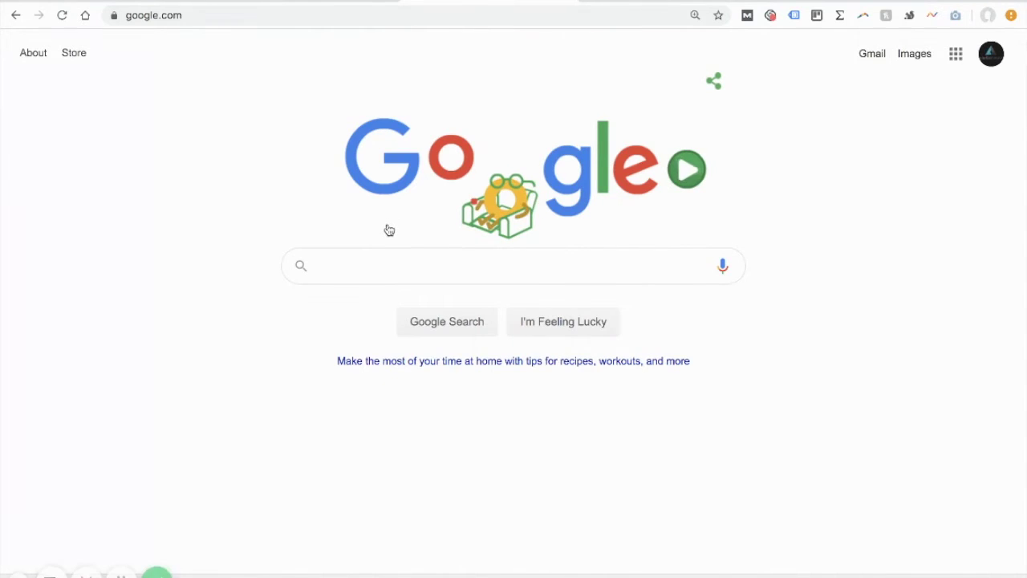
type("arizona business equipment")
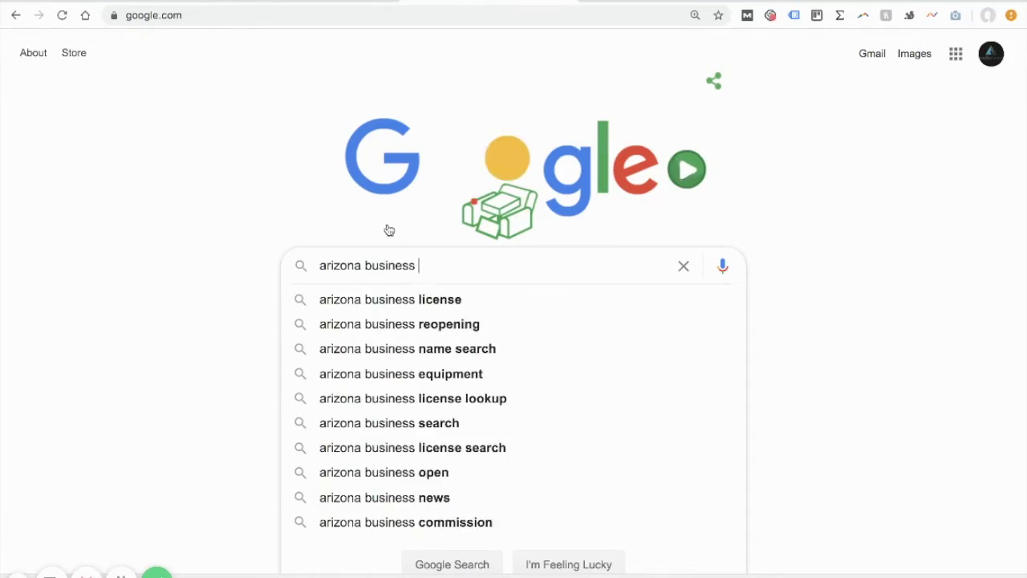
key("Return")
scroll(626, 275, "down", 10)
scroll(628, 275, "down", 8)
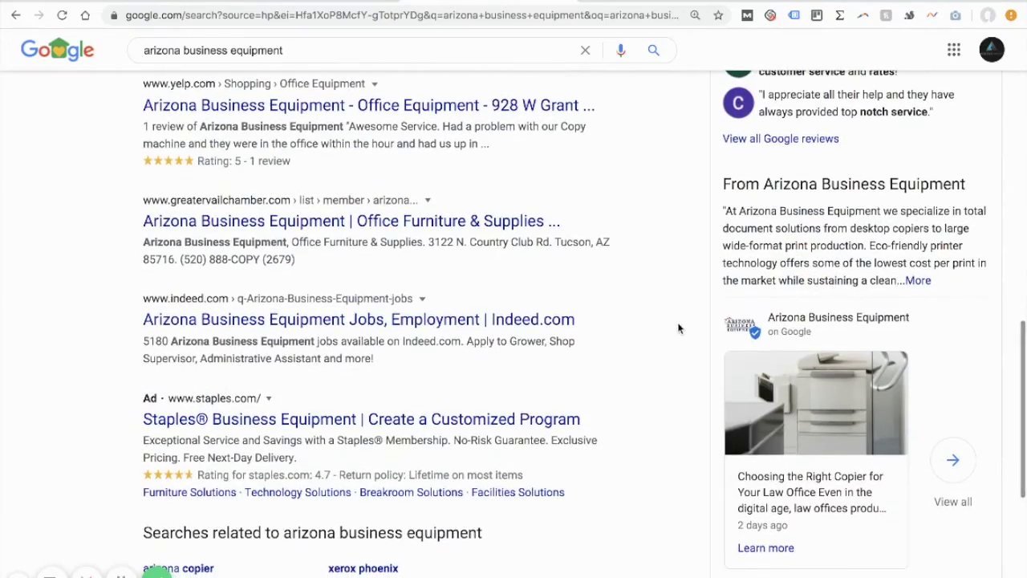
scroll(820, 432, "down", 1)
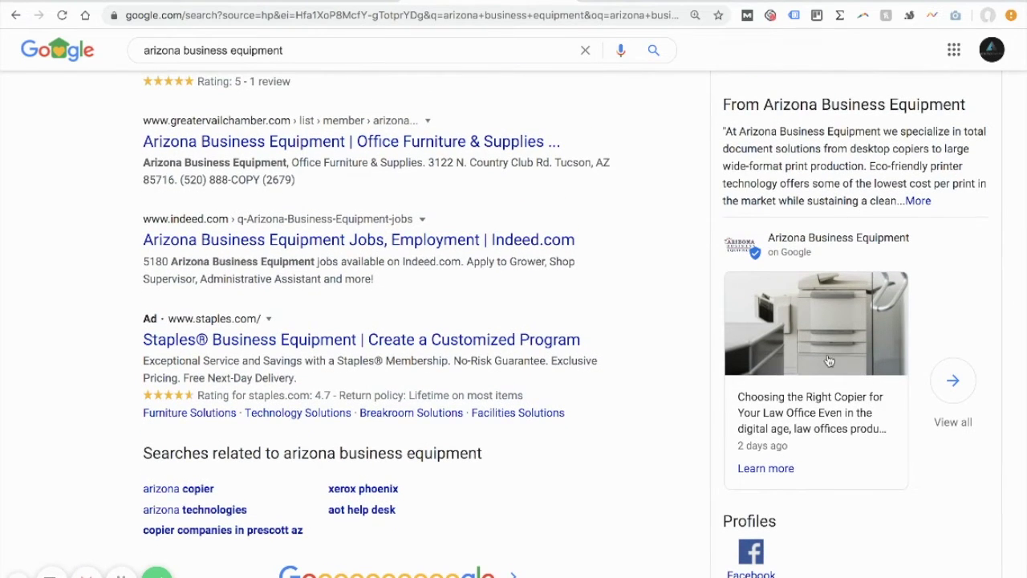
scroll(865, 207, "up", 6)
scroll(865, 207, "up", 5)
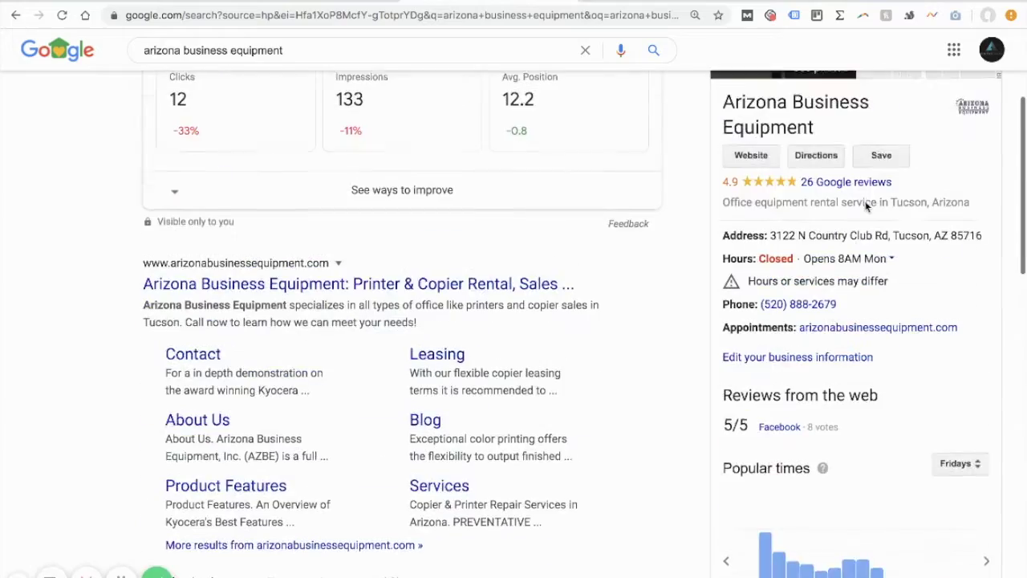
scroll(858, 256, "down", 7)
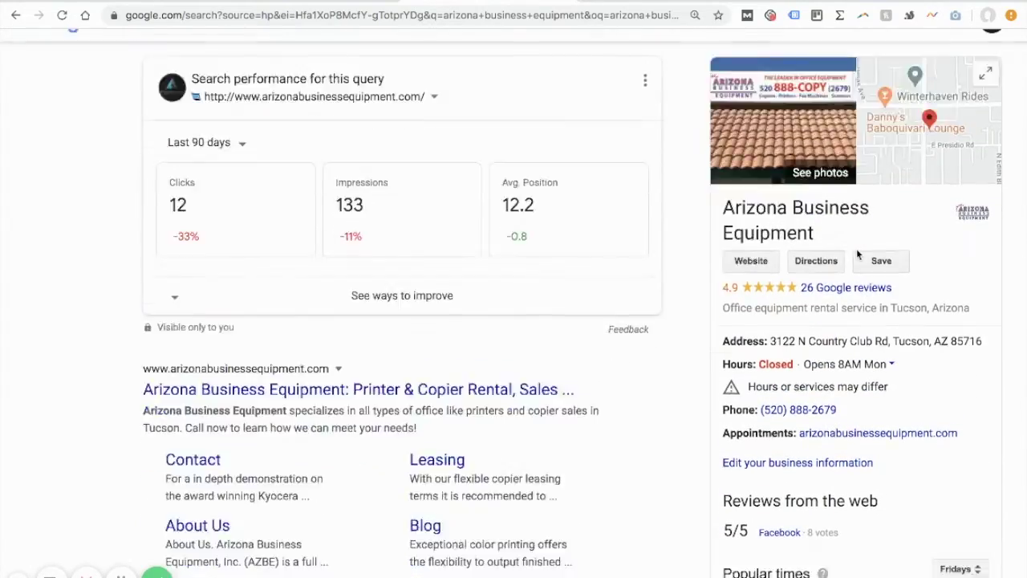
- Open the business's latest post in the search results and read its full text down to the call to action
scroll(858, 254, "down", 4)
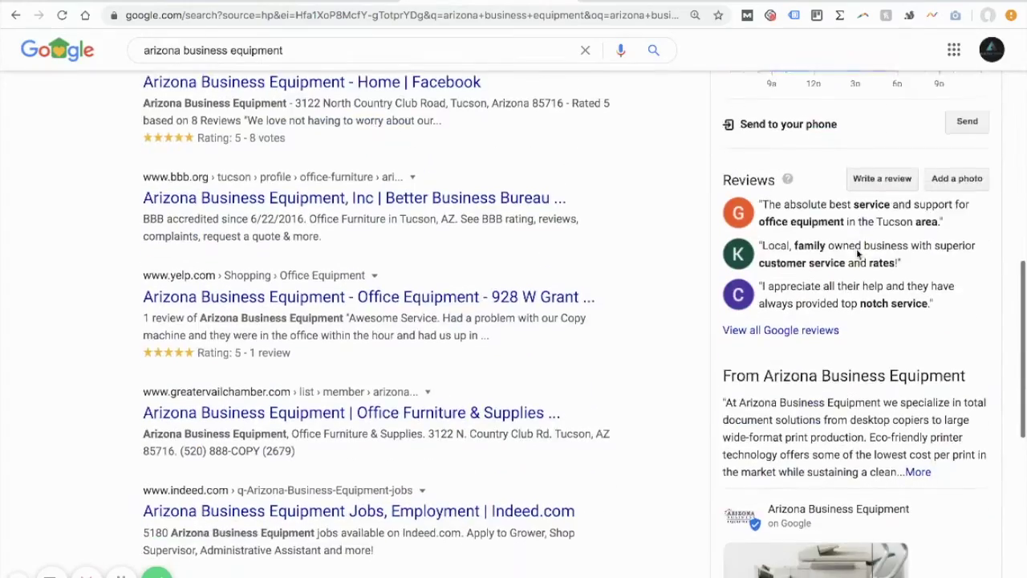
scroll(857, 255, "down", 2)
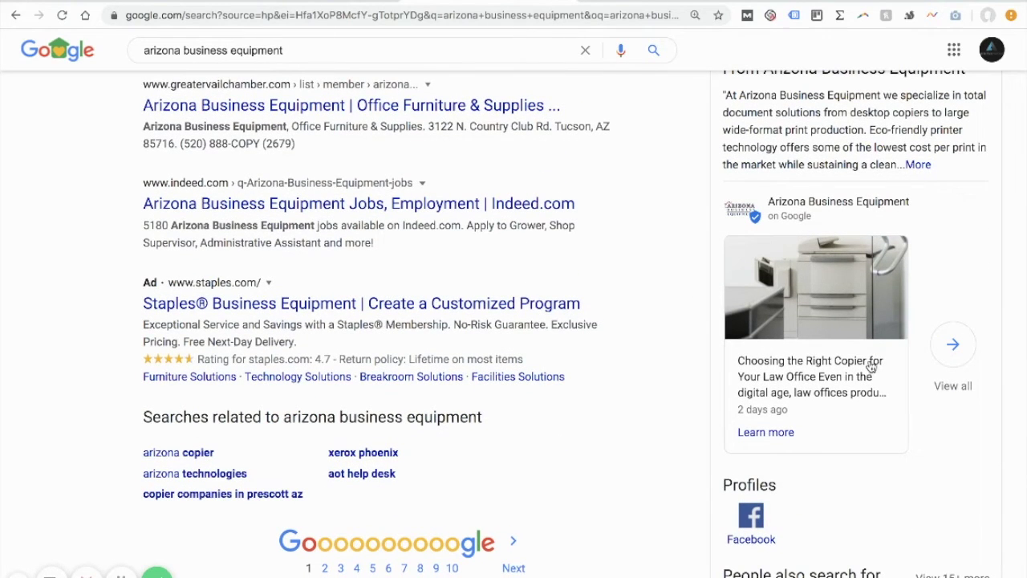
left_click(806, 327)
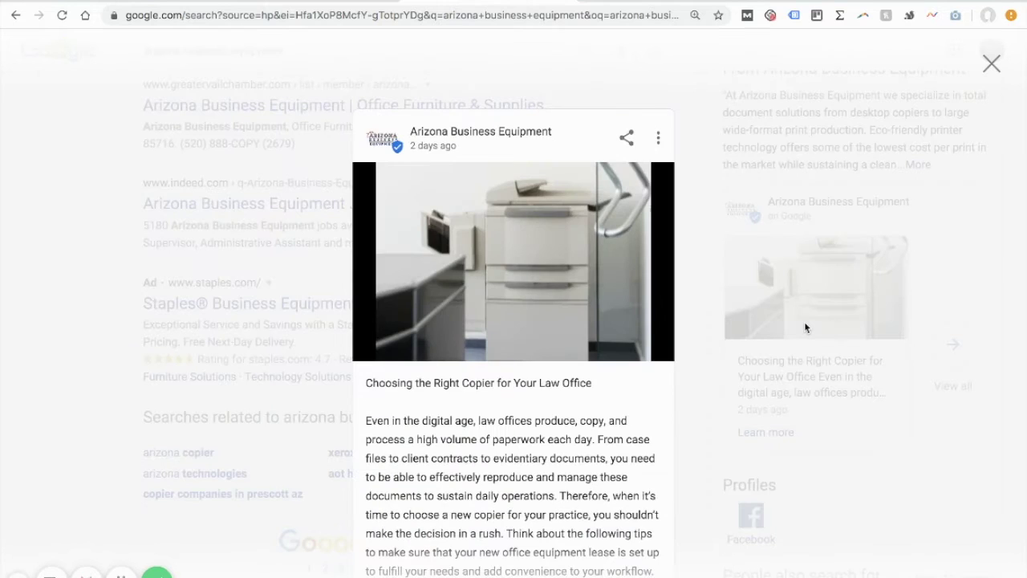
scroll(529, 314, "down", 3)
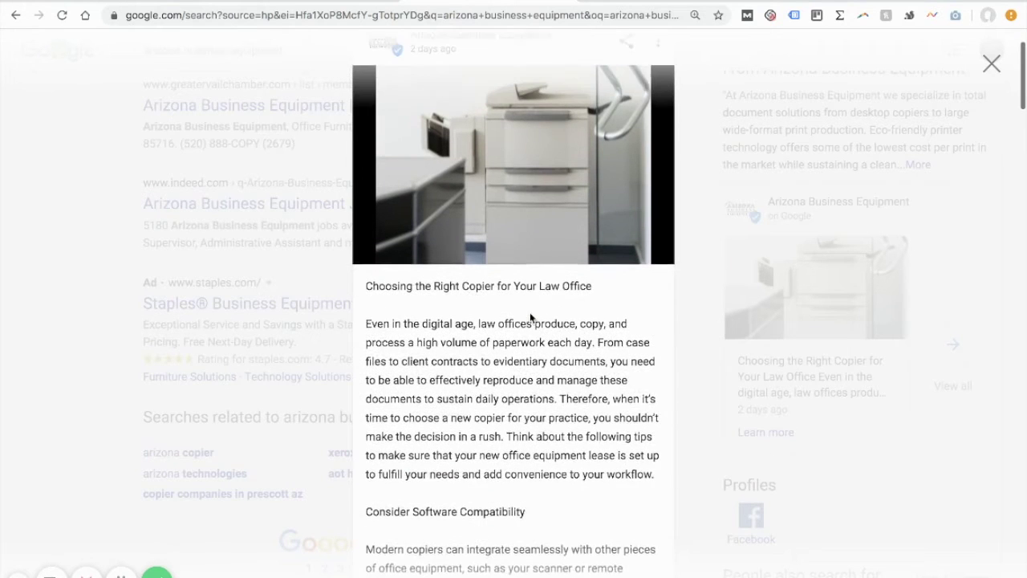
scroll(530, 312, "down", 6)
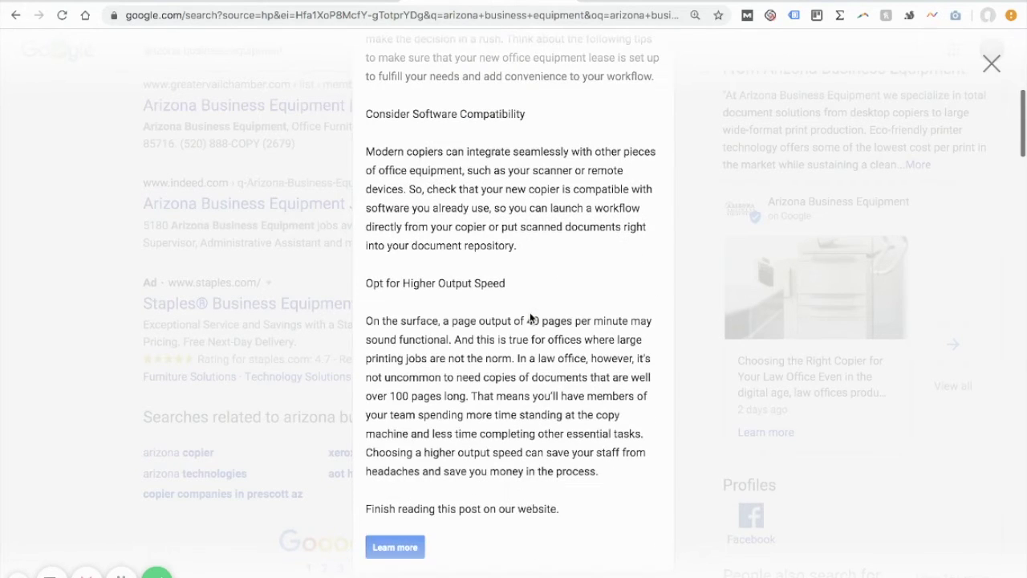
scroll(530, 313, "down", 1)
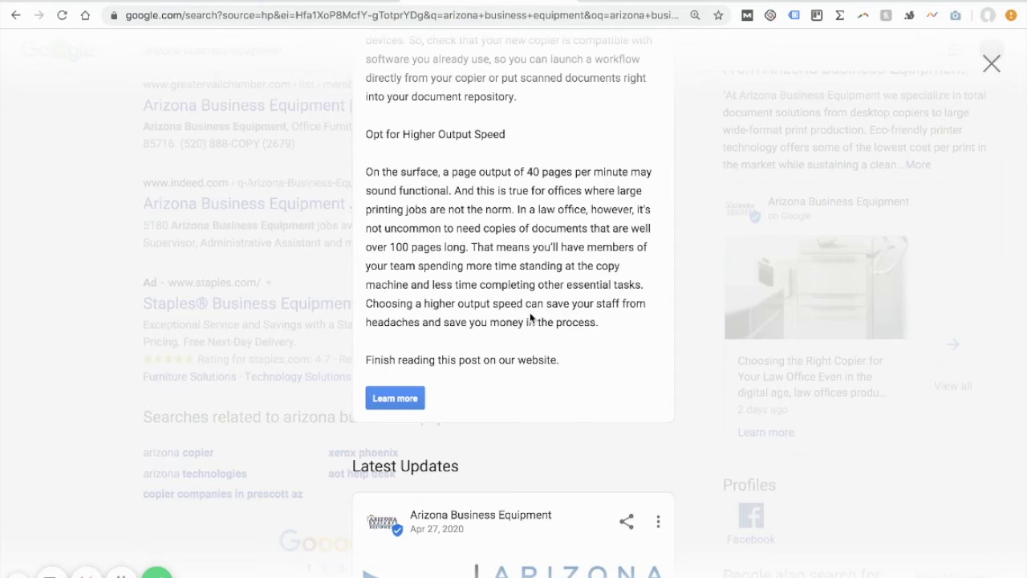
- Browse the business's older posts under Latest Updates and close the post viewer
scroll(530, 312, "down", 3)
scroll(530, 312, "down", 5)
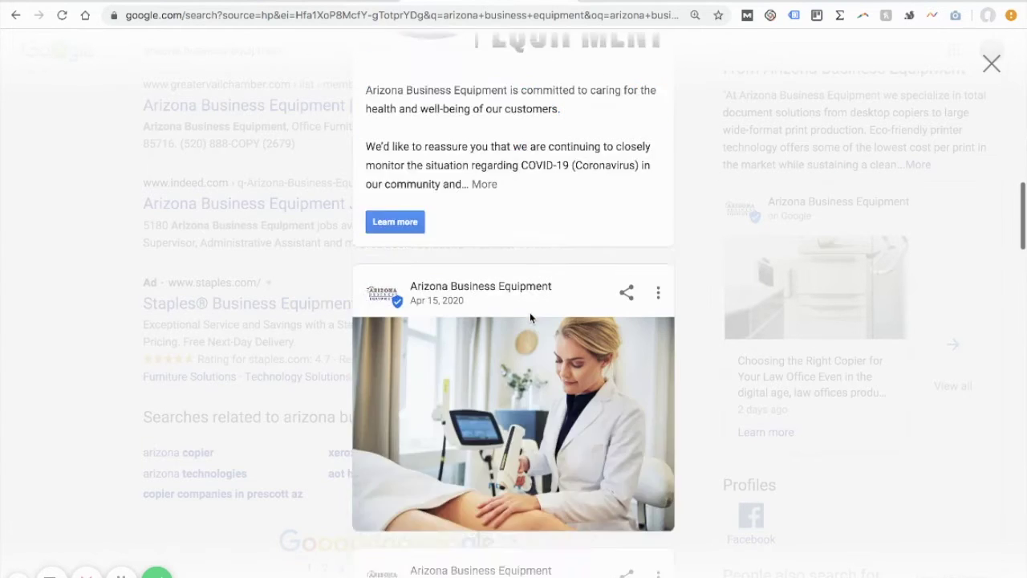
scroll(530, 312, "down", 12)
scroll(530, 318, "up", 20)
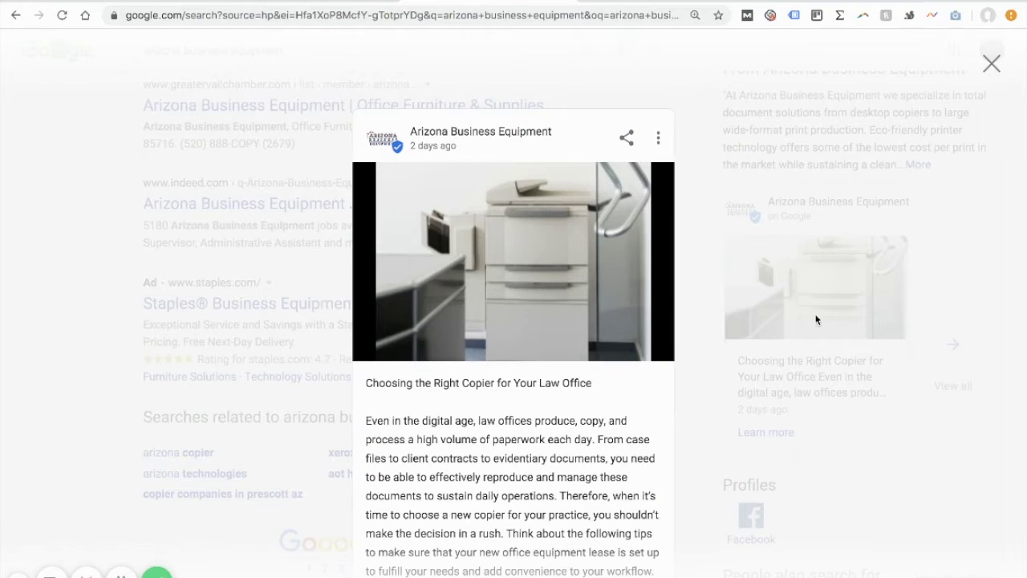
left_click(993, 64)
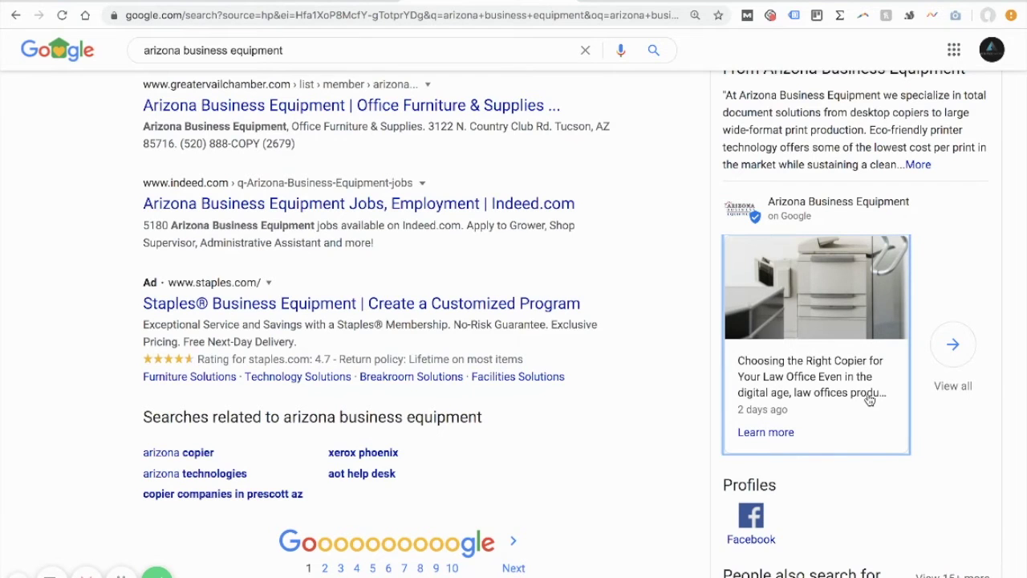
scroll(869, 400, "up", 1)
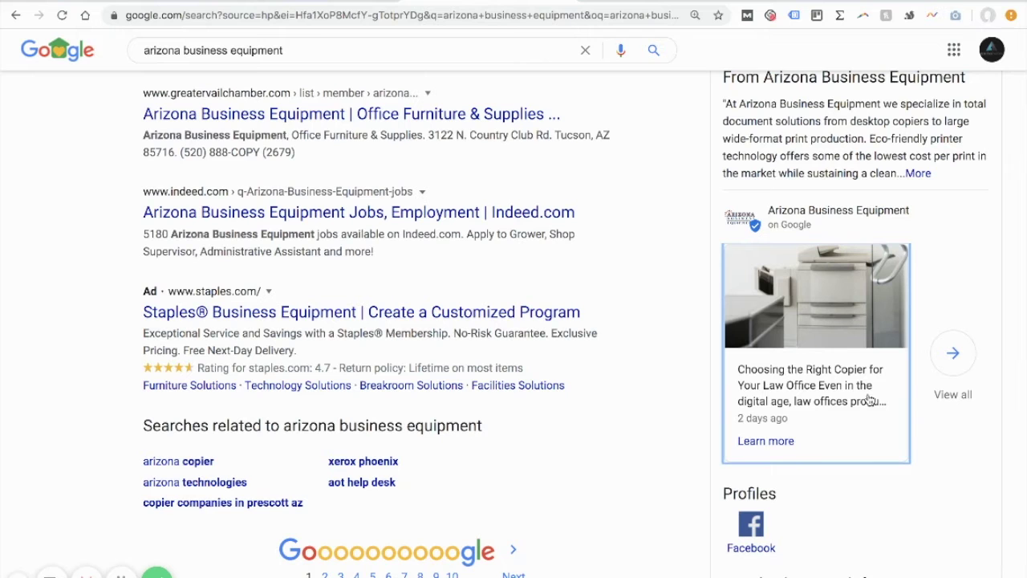
scroll(869, 400, "up", 1)
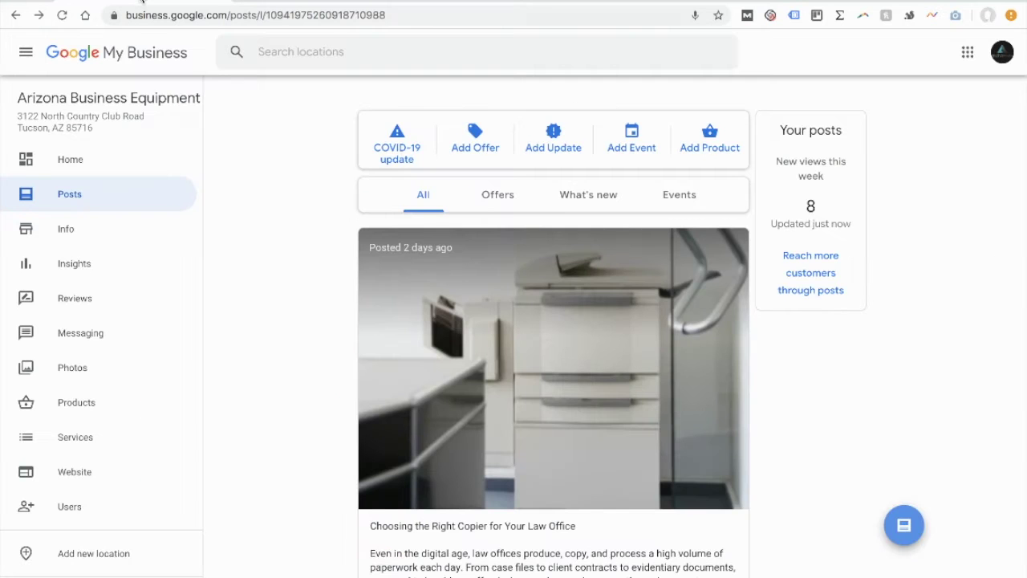
- Return to the Google My Business posts page and review the law office copier post, including its call to action and view and click statistics
scroll(312, 323, "down", 1)
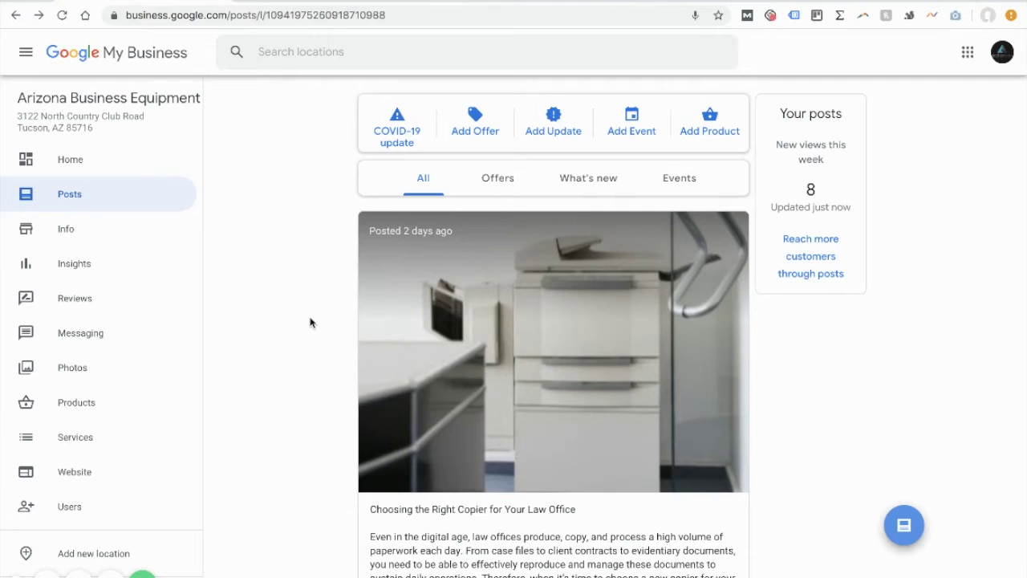
scroll(311, 322, "down", 1)
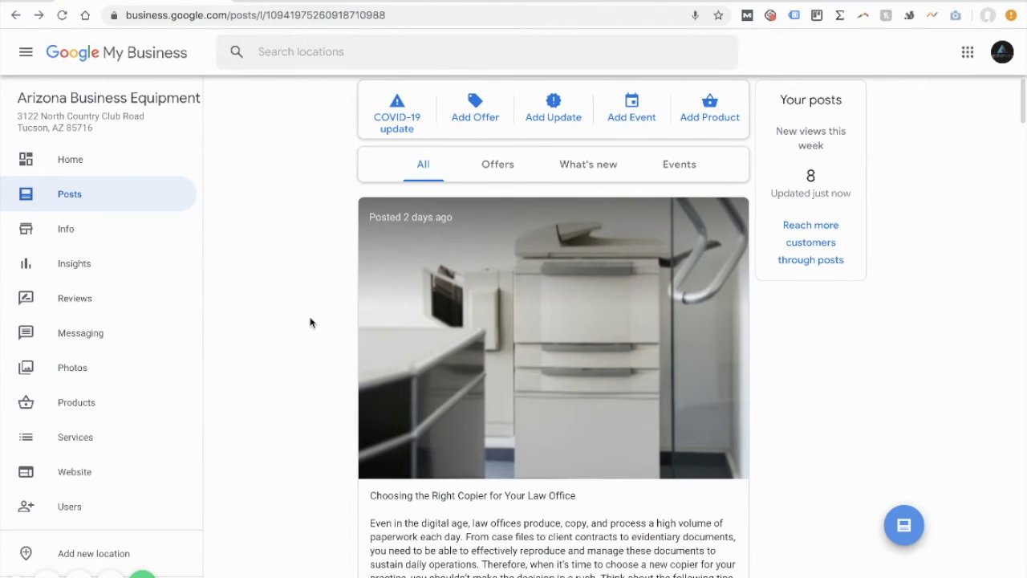
scroll(311, 323, "up", 2)
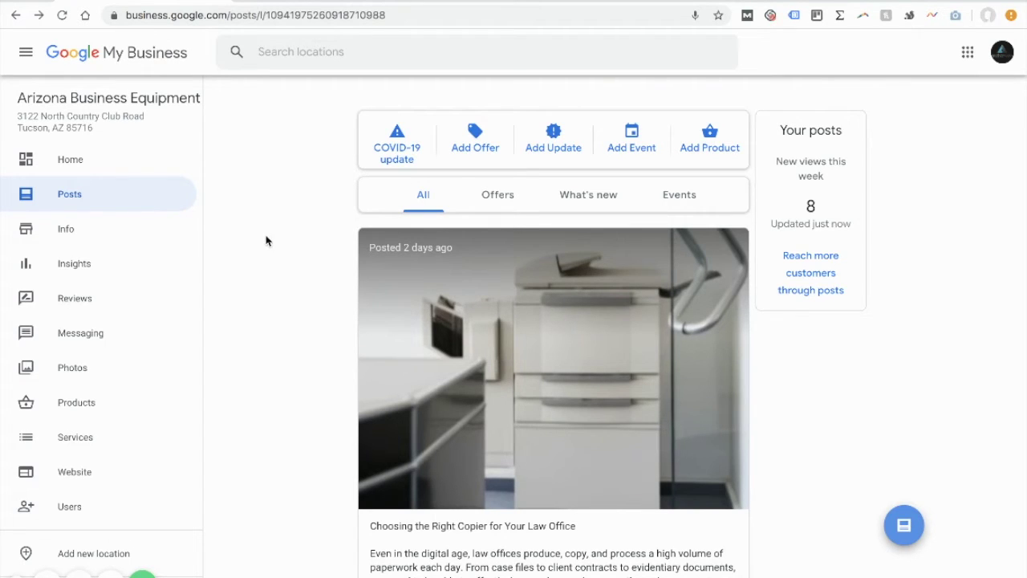
scroll(267, 241, "down", 2)
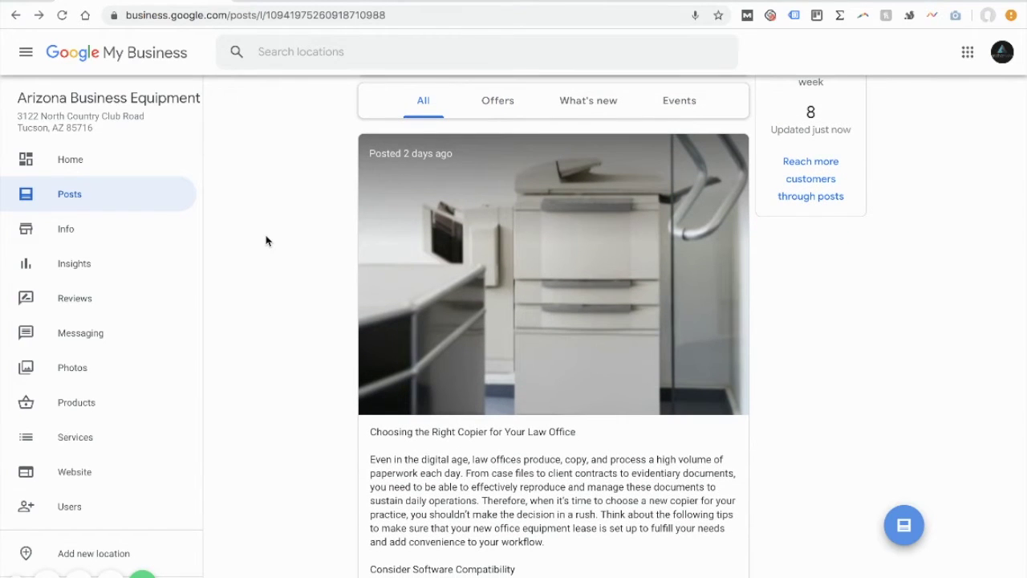
scroll(268, 240, "down", 2)
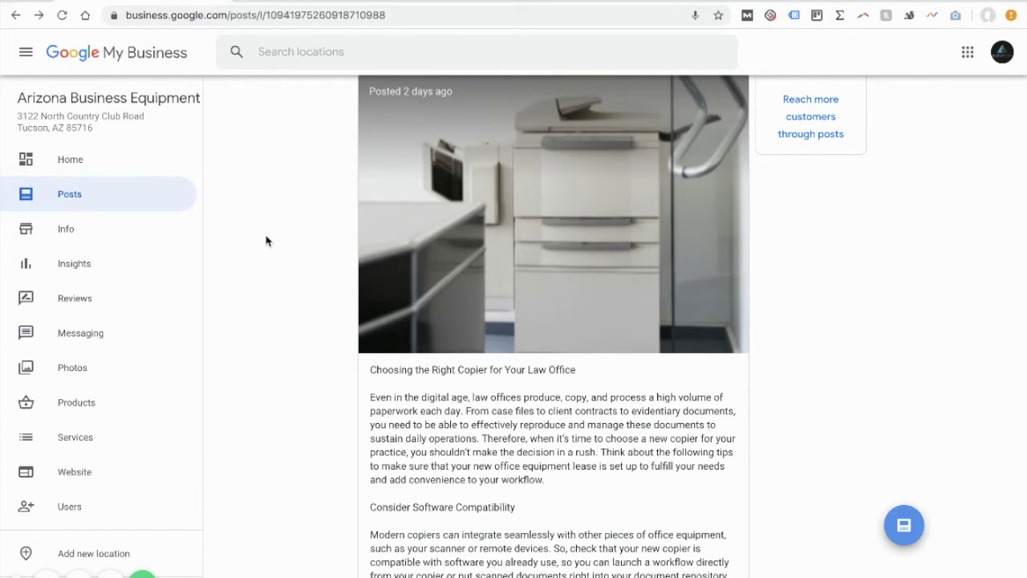
scroll(273, 213, "up", 2)
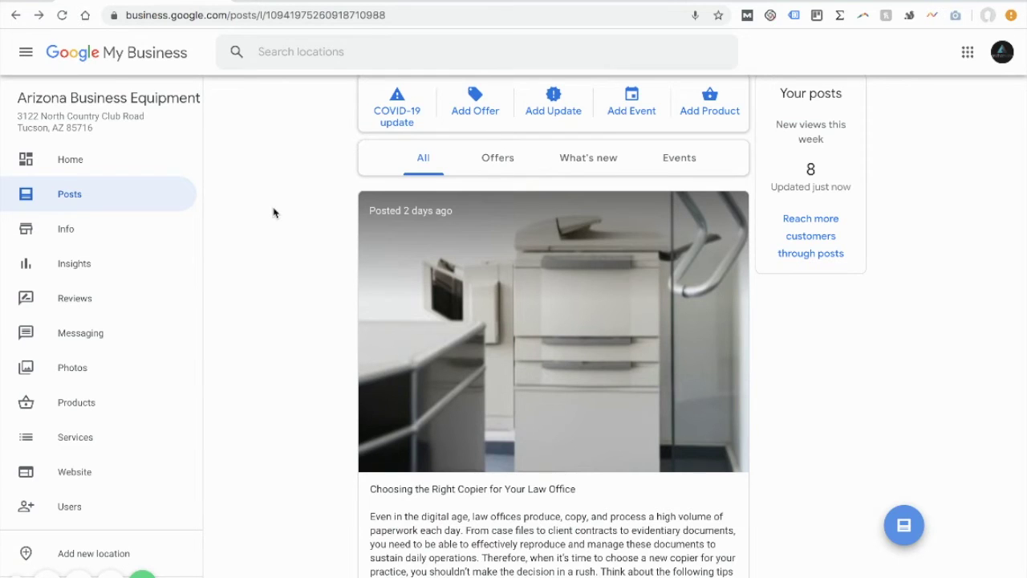
scroll(273, 213, "down", 5)
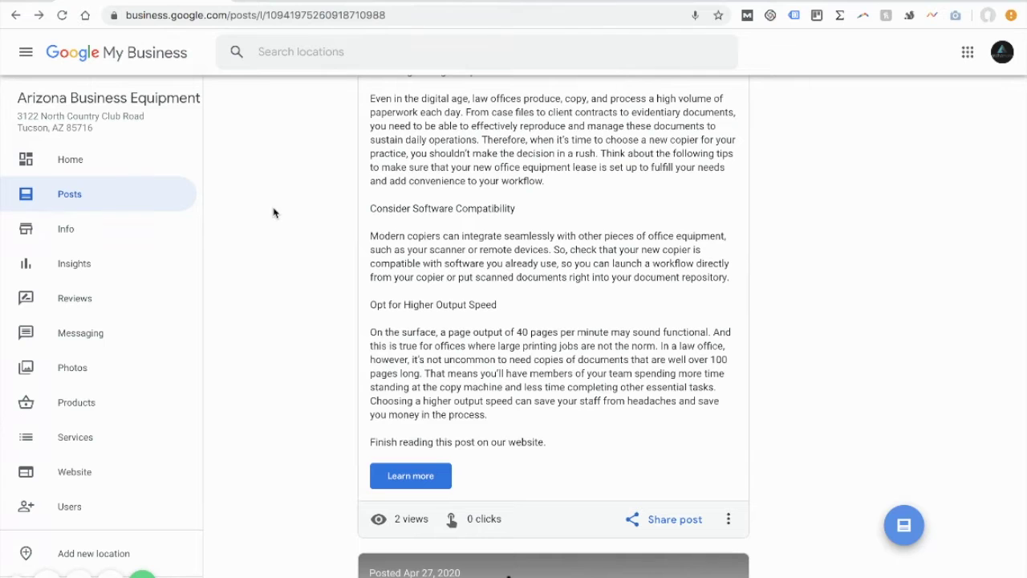
scroll(431, 132, "up", 1)
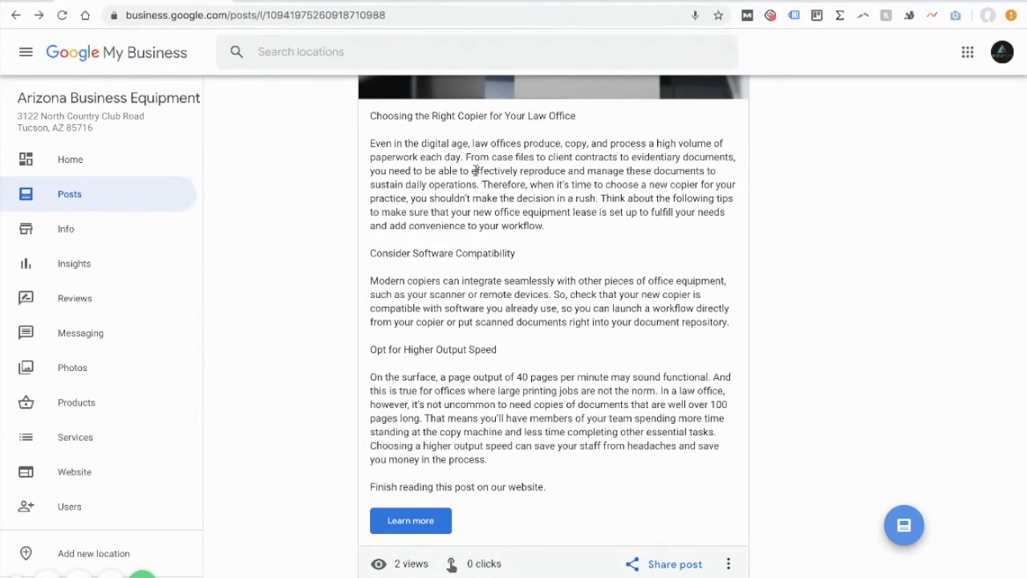
- Highlight the keywords "Software Compatibility" and "software" in the post's text, clearing each selection
left_click_drag(412, 252, 513, 270)
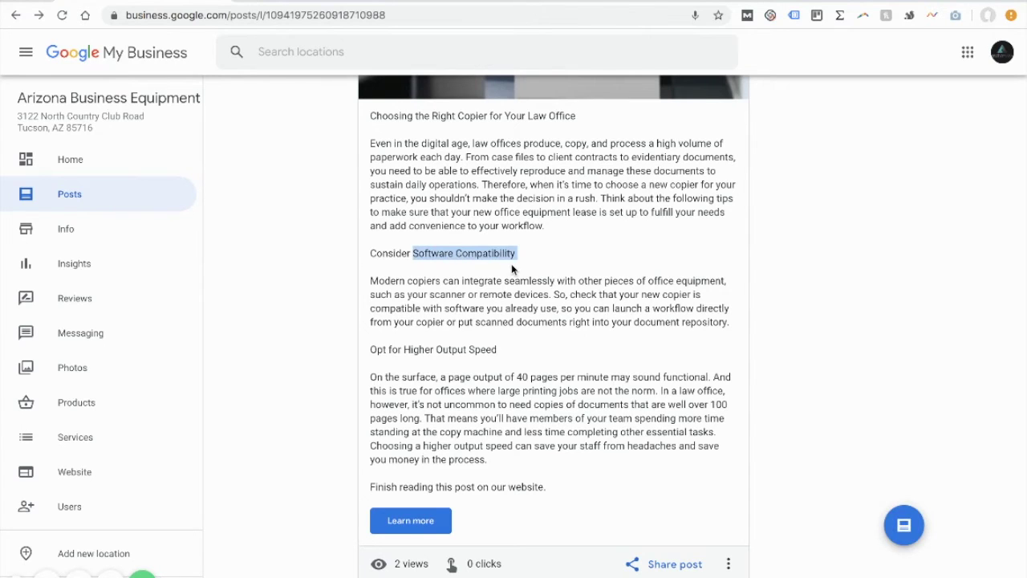
left_click(468, 313)
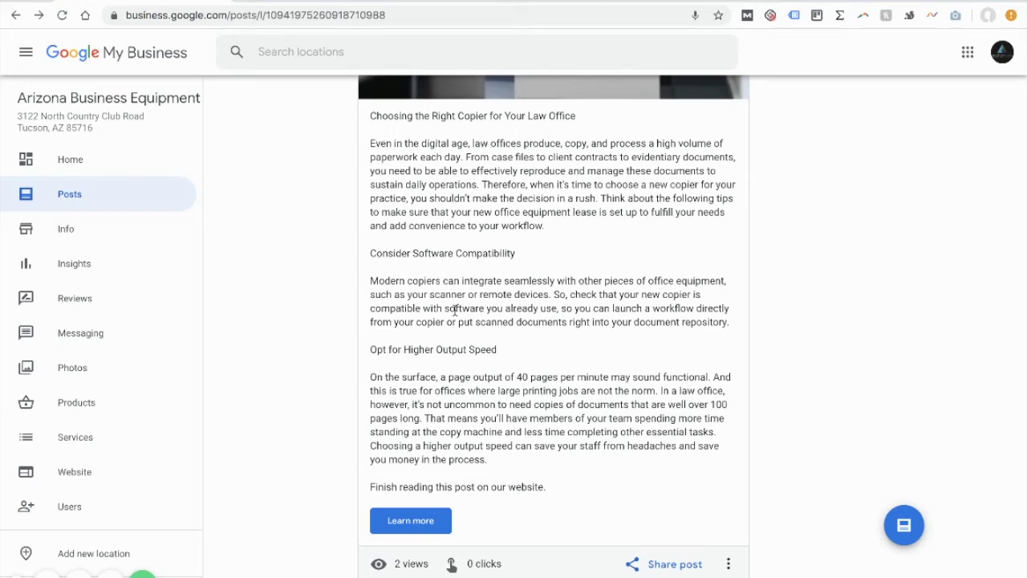
left_click_drag(444, 309, 485, 310)
left_click(497, 315)
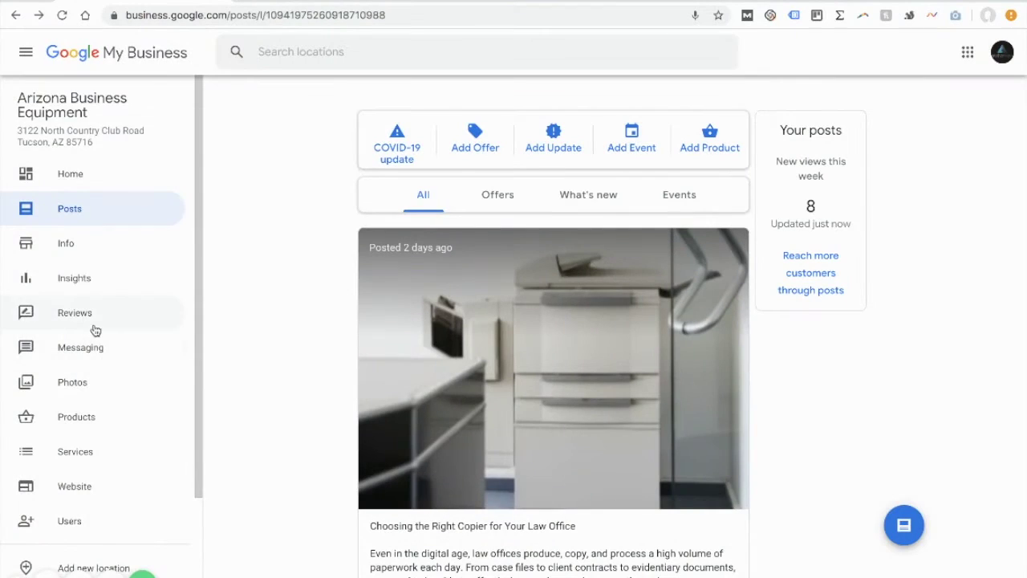
- Open the business's customer reviews and look over the first entries and their reply options
left_click(94, 329)
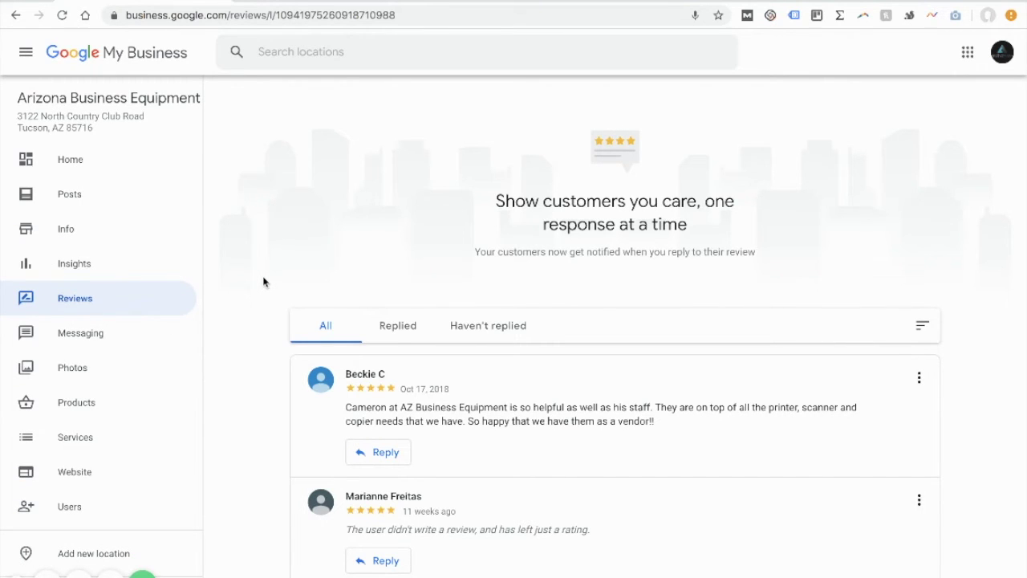
scroll(263, 282, "down", 2)
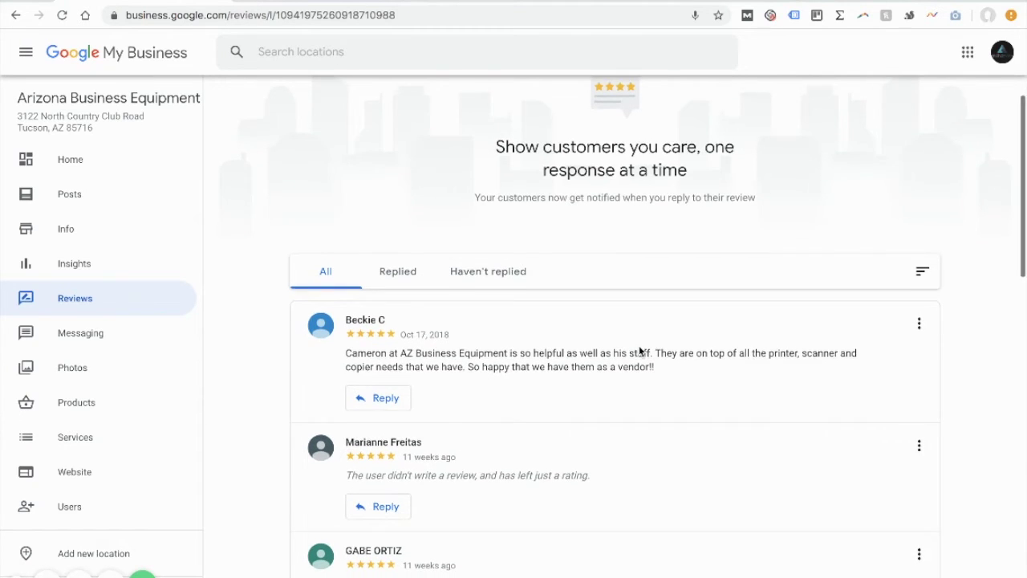
scroll(639, 351, "down", 1)
scroll(640, 350, "down", 4)
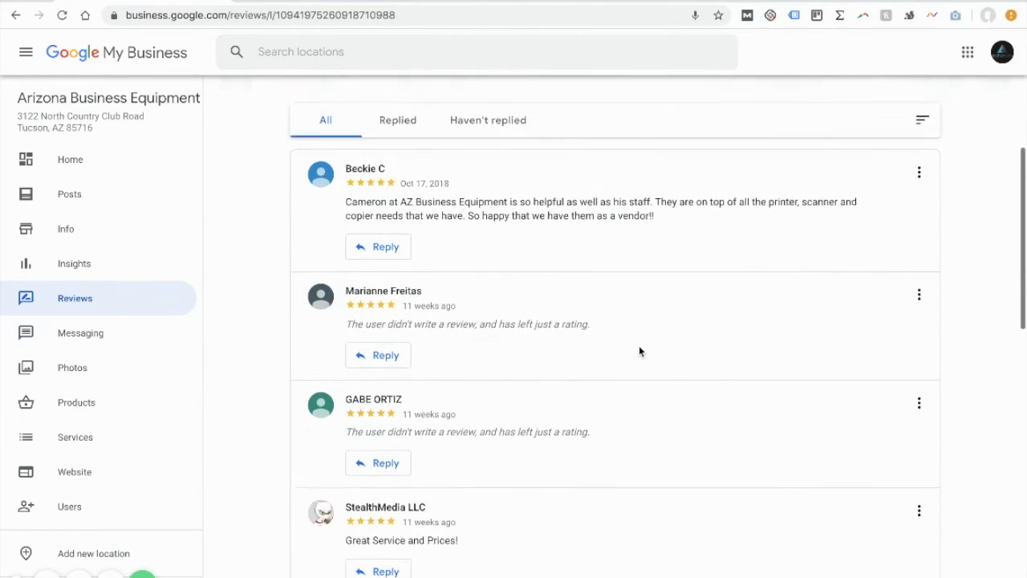
scroll(640, 351, "up", 4)
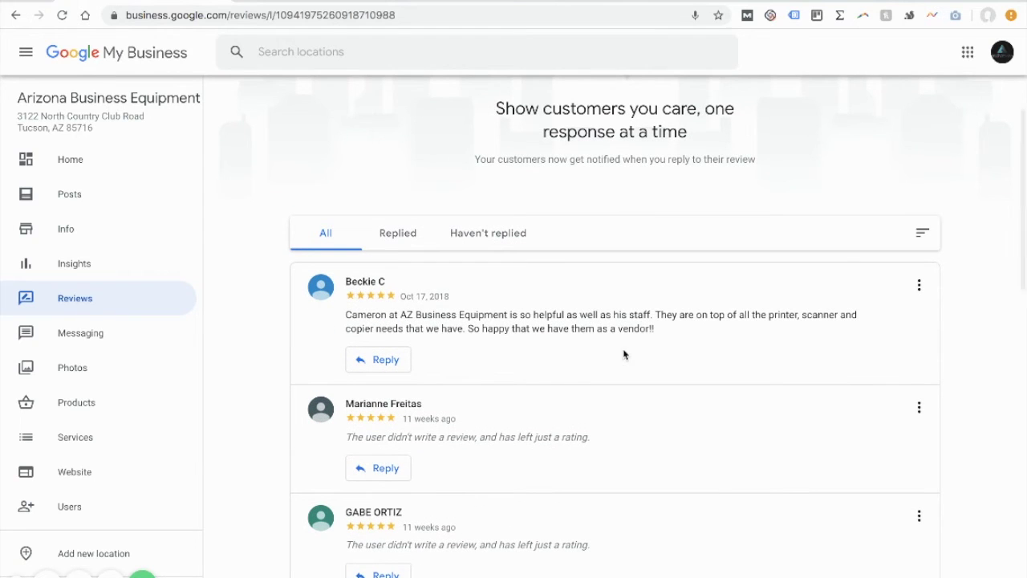
- Filter the reviews by Replied and by Haven't replied, and return to showing all of them
left_click(393, 234)
left_click(326, 132)
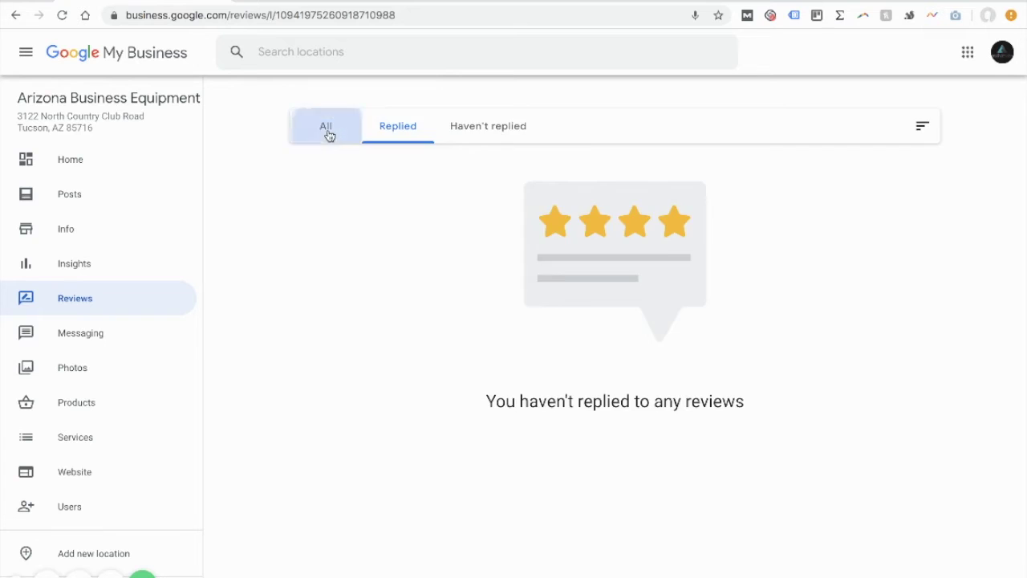
left_click(498, 320)
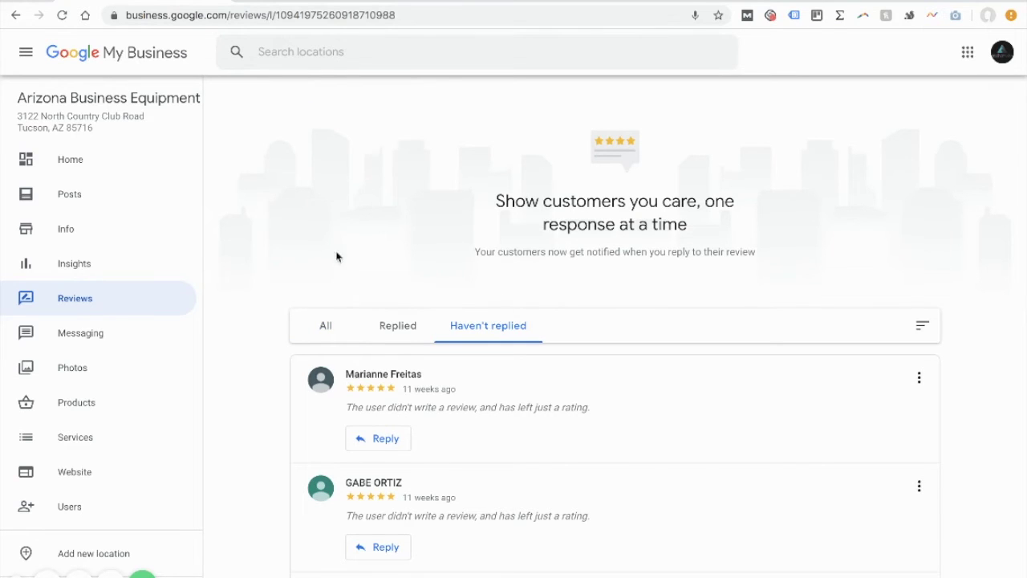
left_click(326, 326)
- Read through all the reviews and highlight the text about printer, scanner and copier needs in the Oct 17, 2018 review
scroll(326, 326, "down", 2)
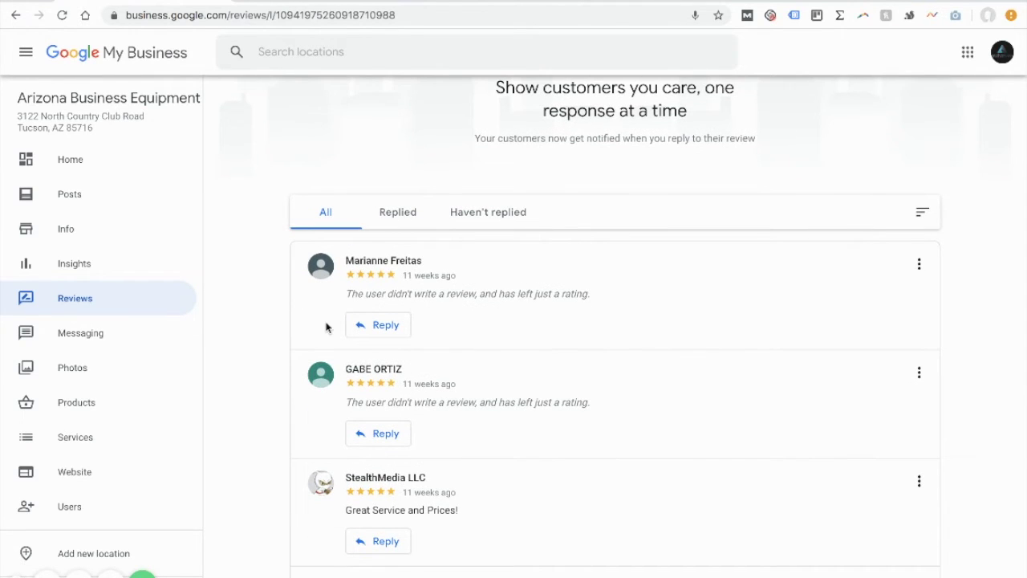
scroll(262, 398, "down", 1)
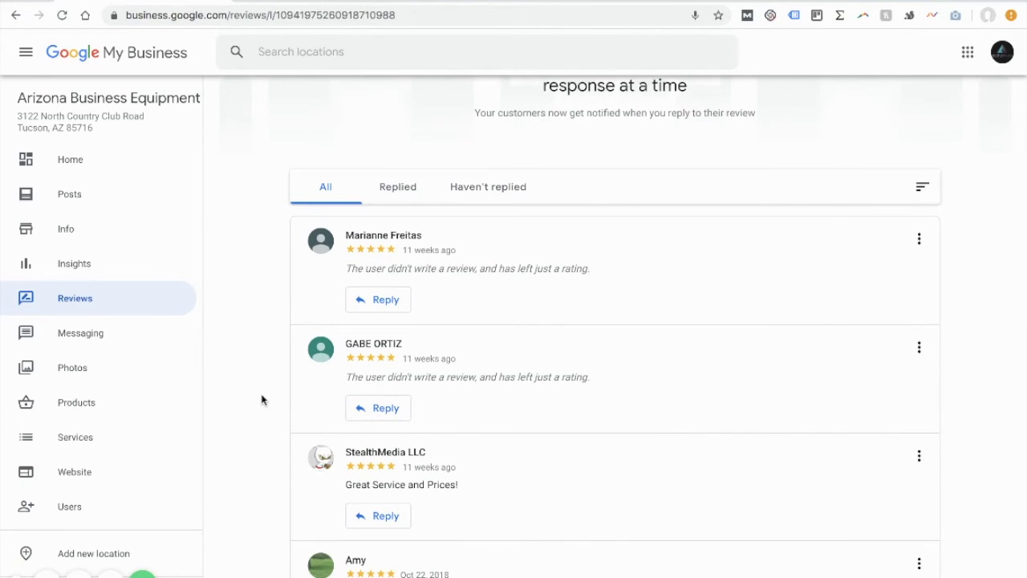
scroll(262, 399, "down", 3)
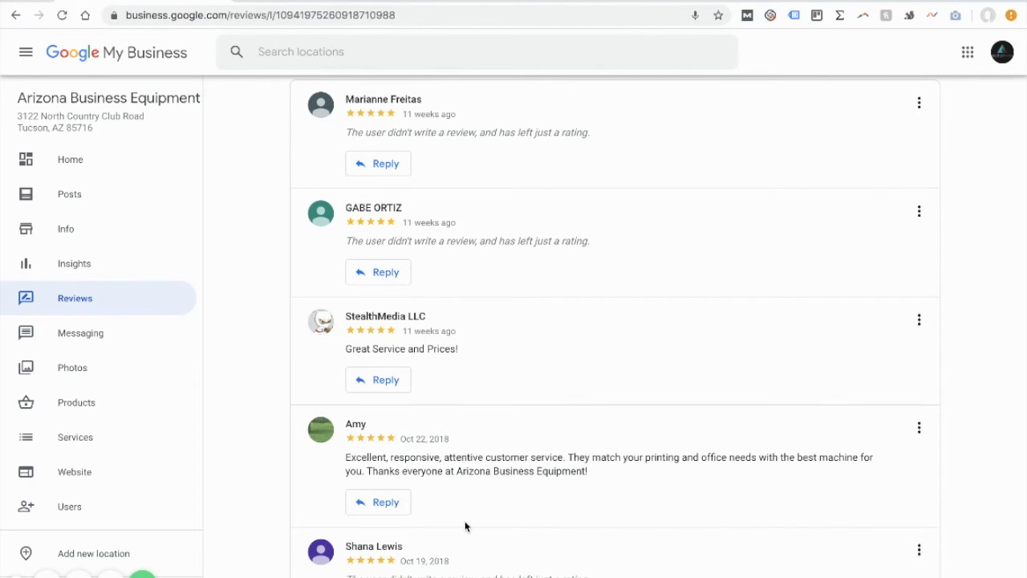
scroll(466, 525, "down", 1)
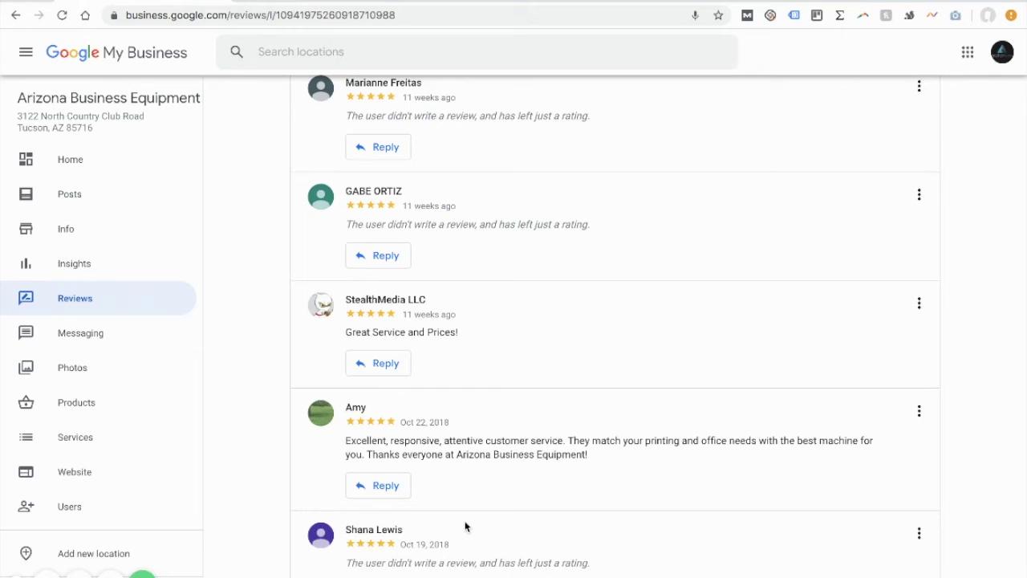
scroll(466, 526, "down", 2)
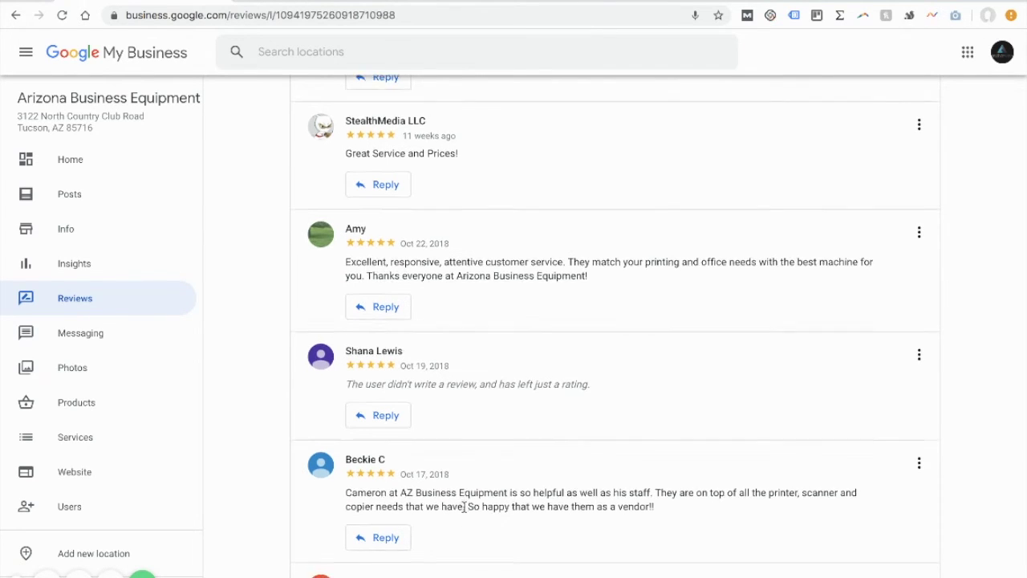
scroll(464, 507, "down", 1)
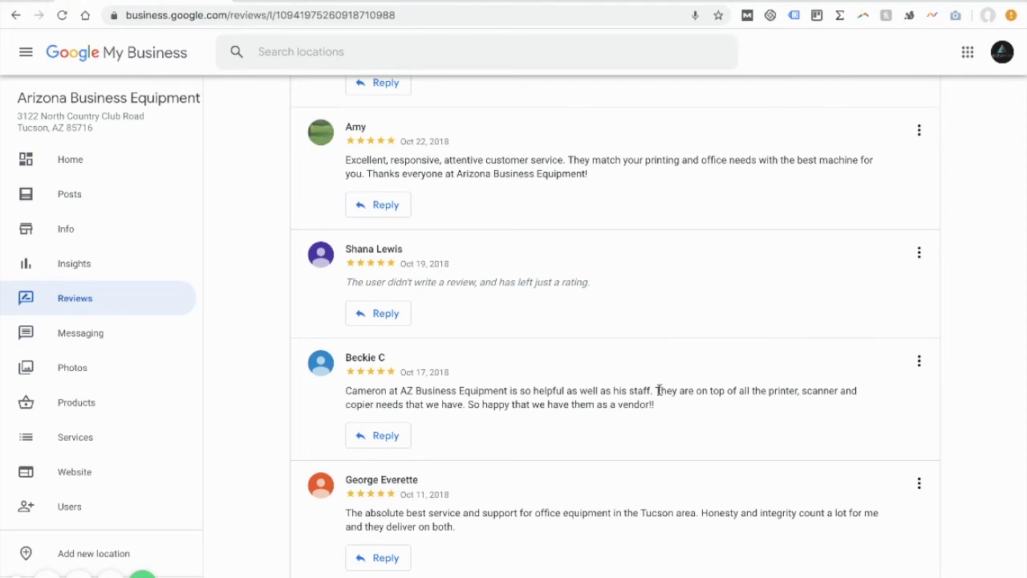
left_click_drag(703, 391, 795, 403)
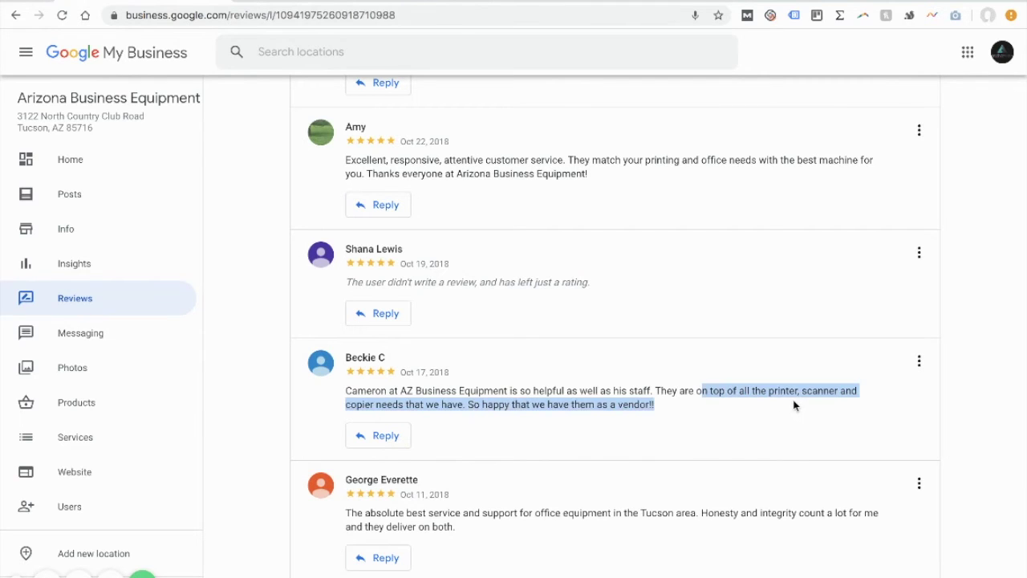
- Highlight the word "printer" in the Oct 17, 2018 review, clear the selection and return to the start of the reviews list
left_click(406, 390)
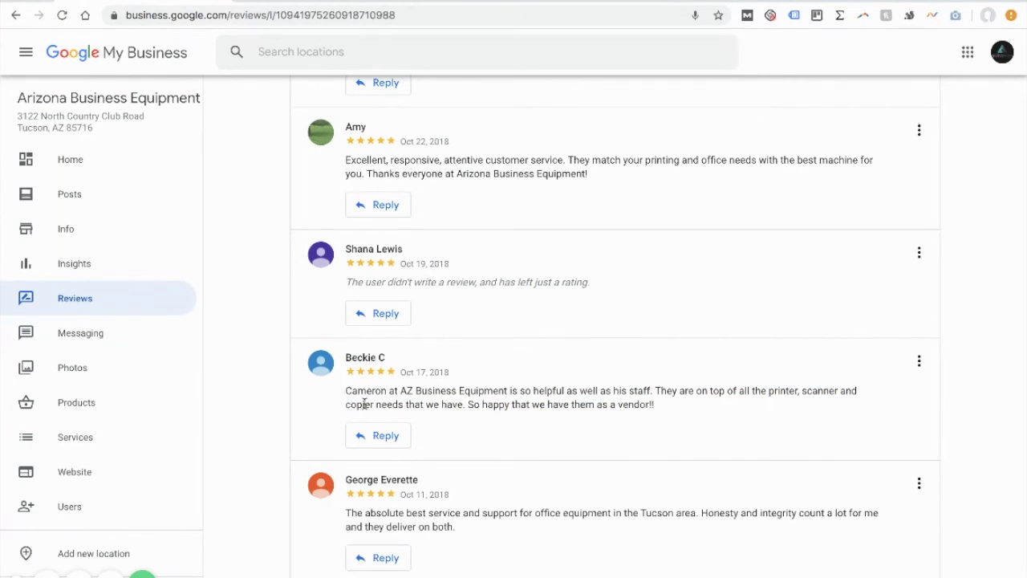
left_click_drag(767, 390, 797, 390)
left_click(819, 390)
scroll(454, 302, "up", 3)
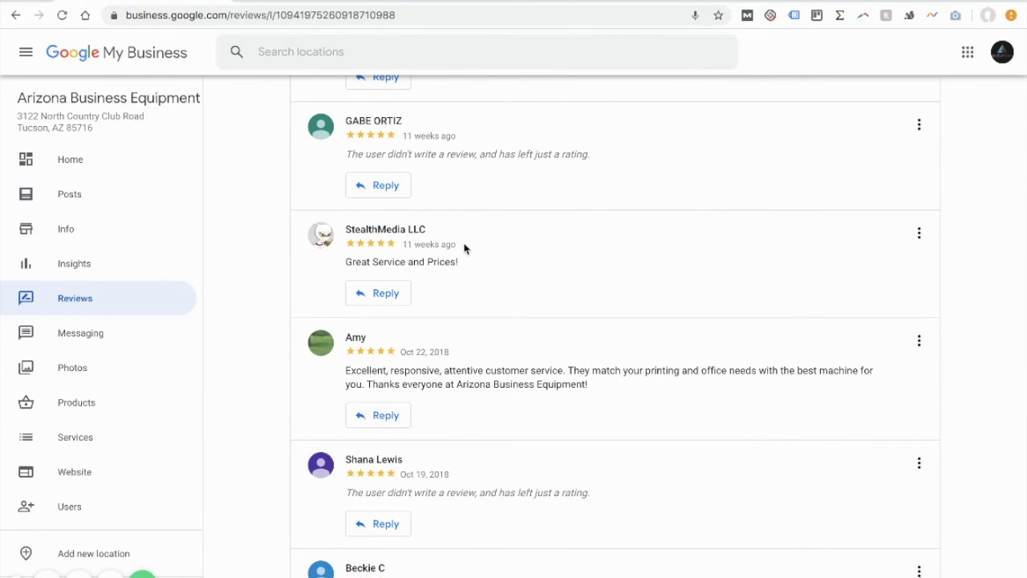
scroll(464, 248, "up", 3)
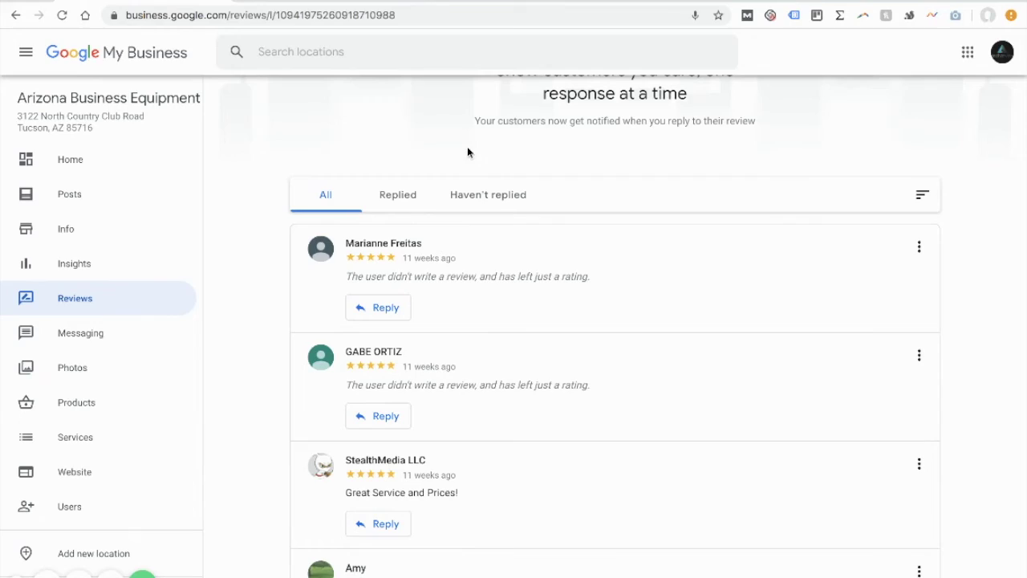
- Switch to the "arizona business equipment" search results, examine the rating and review excerpts in the business profile, and view all Google reviews
left_click(452, 3)
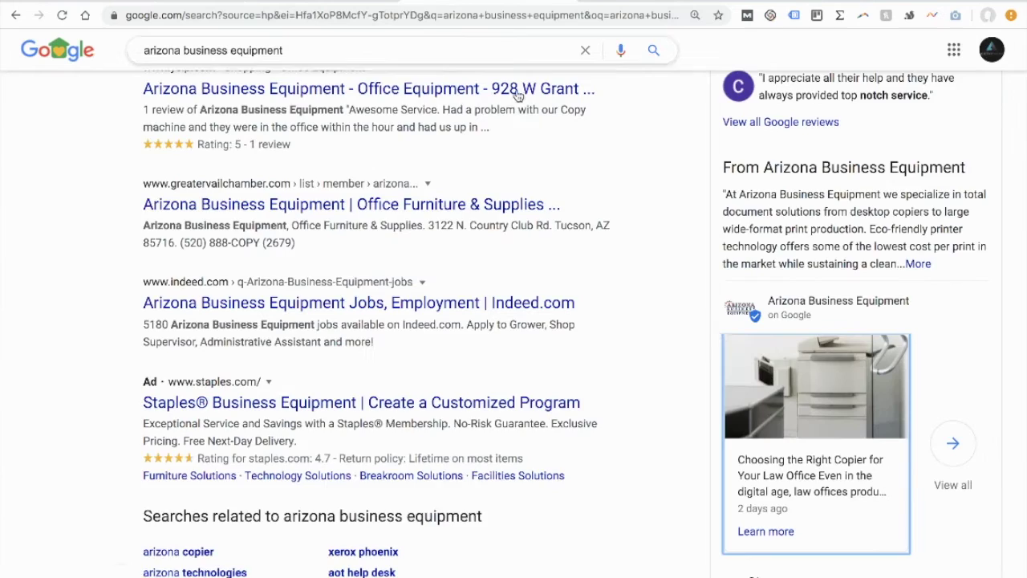
scroll(718, 325, "up", 4)
scroll(720, 331, "up", 5)
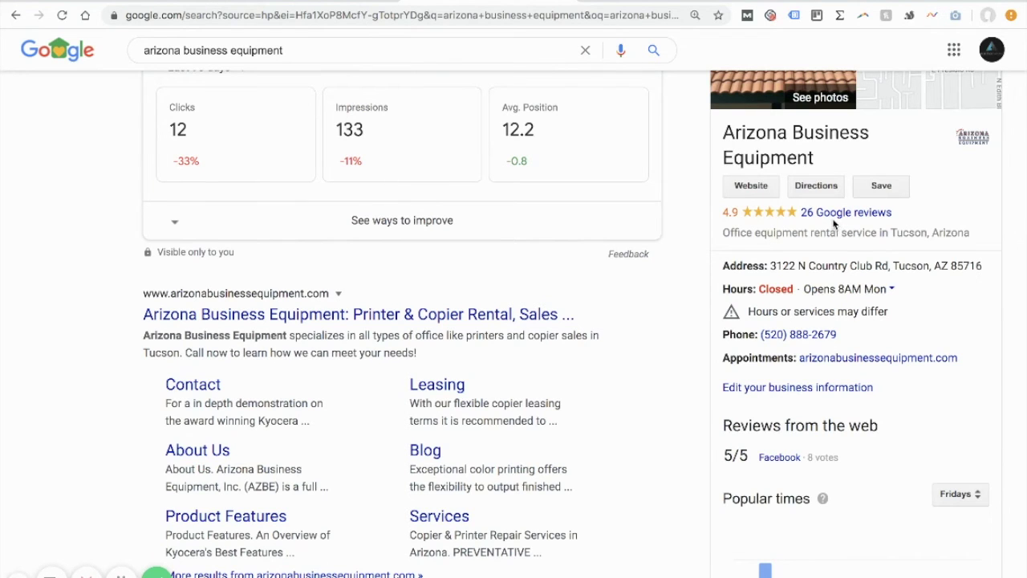
scroll(840, 235, "down", 7)
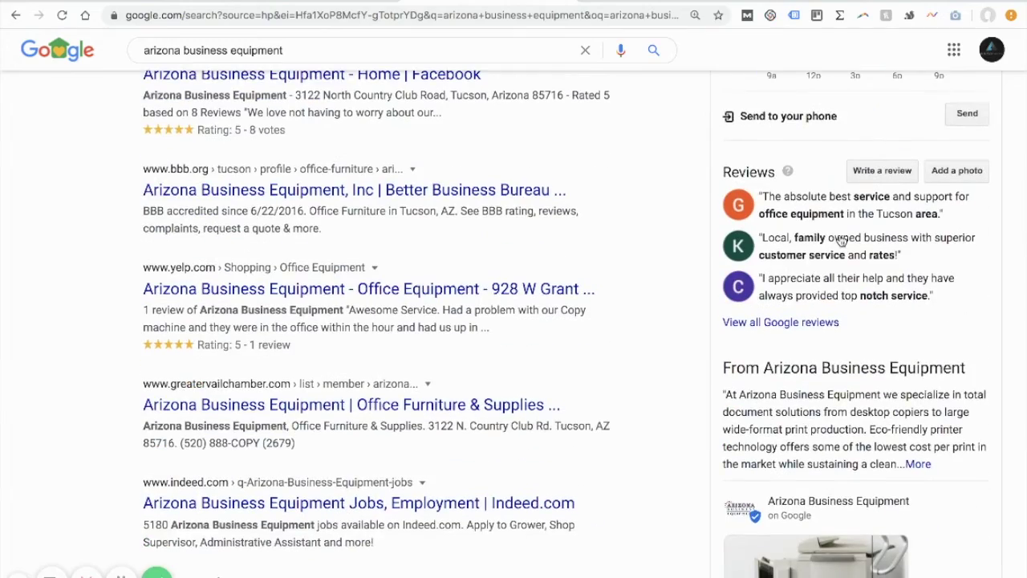
scroll(841, 241, "down", 4)
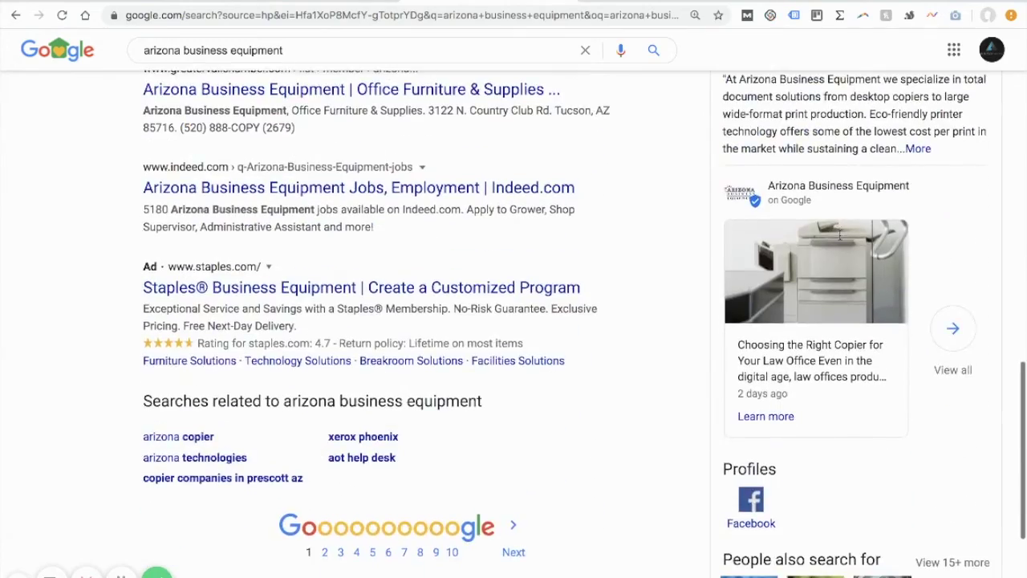
scroll(867, 177, "up", 3)
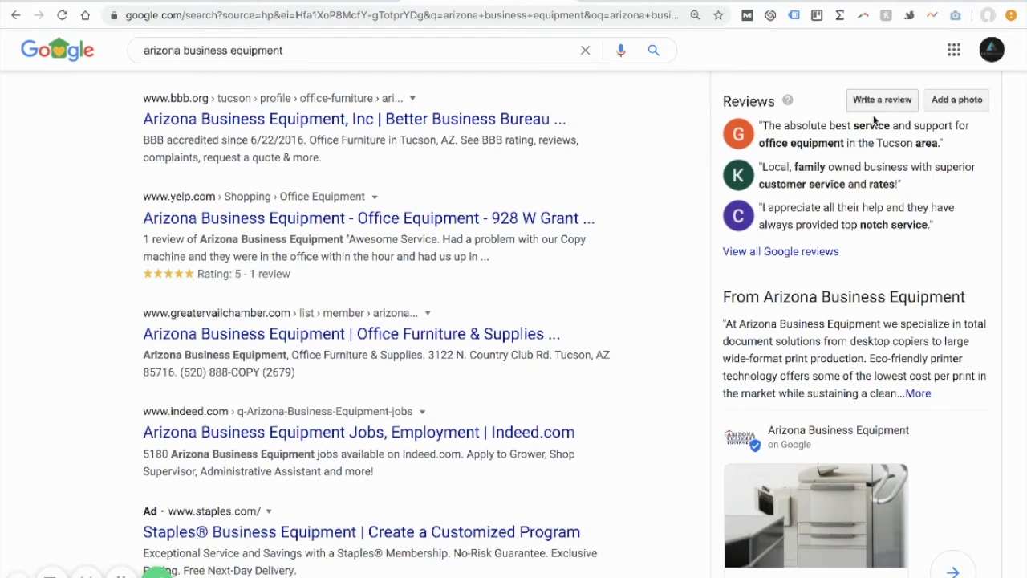
left_click(799, 252)
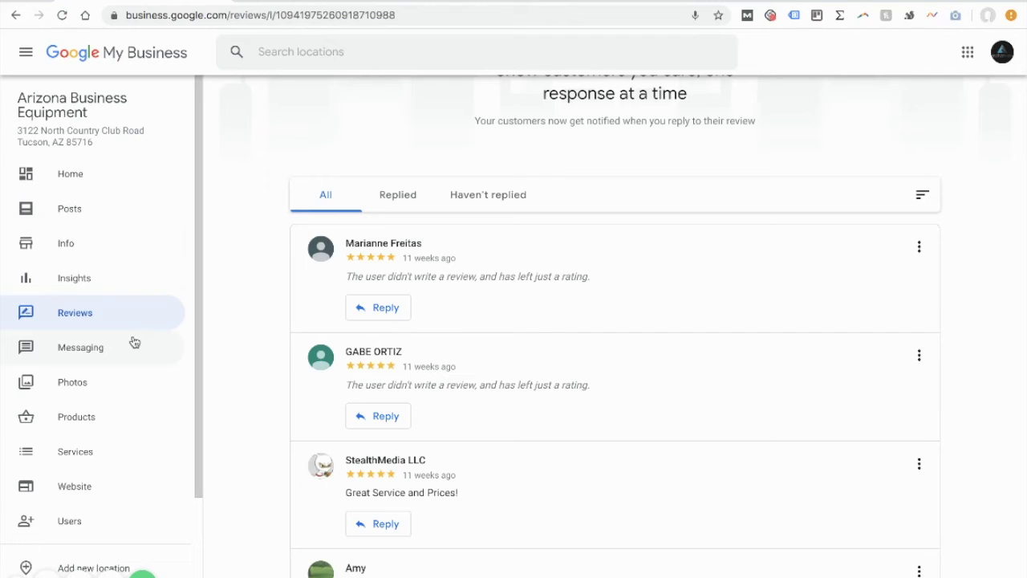
- Open the Messaging section of the business listing
scroll(134, 342, "down", 1)
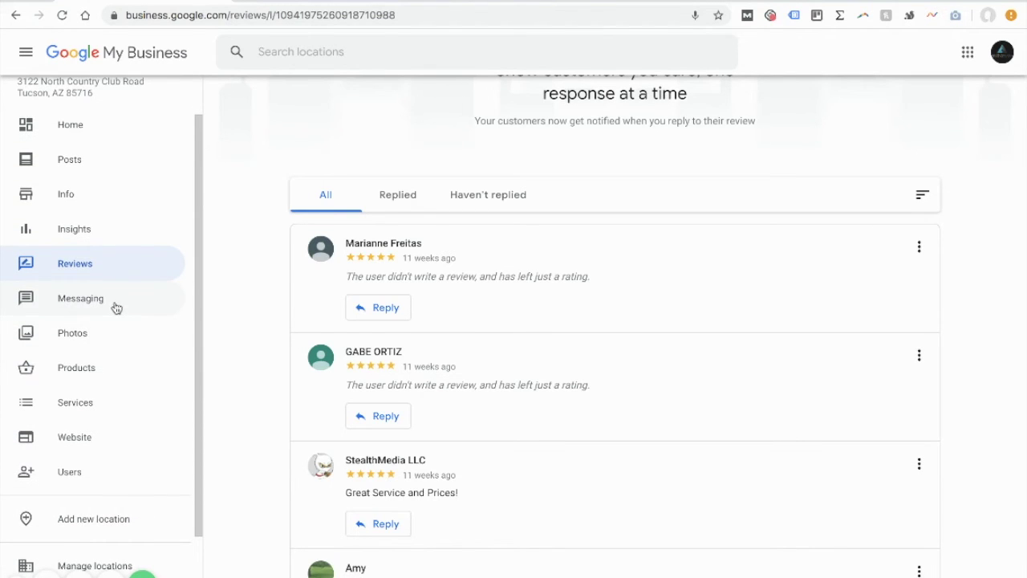
left_click(115, 305)
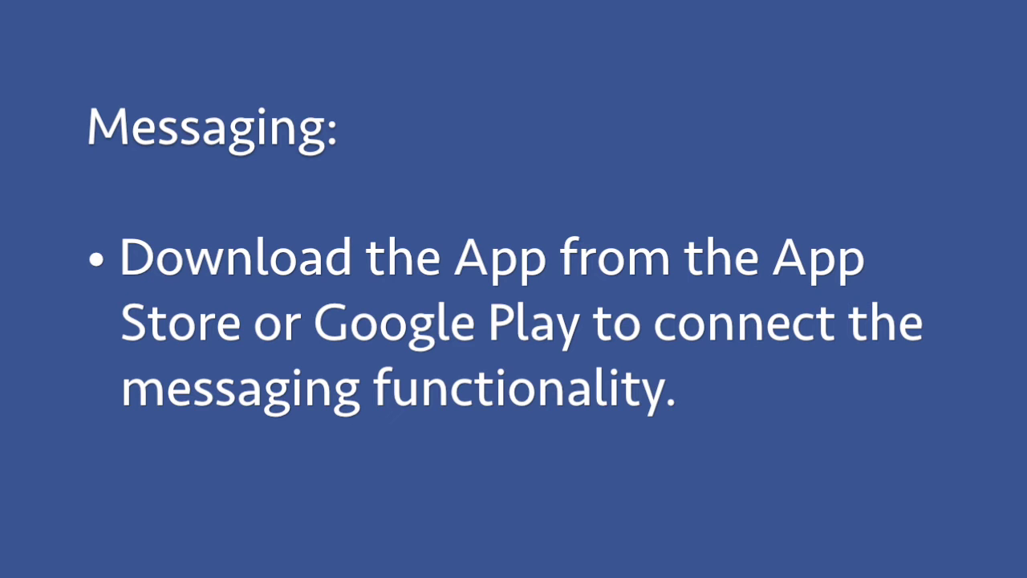
- Examine the listing's Insights on customer searches and phone calls, and return to the Home dashboard
left_click(113, 287)
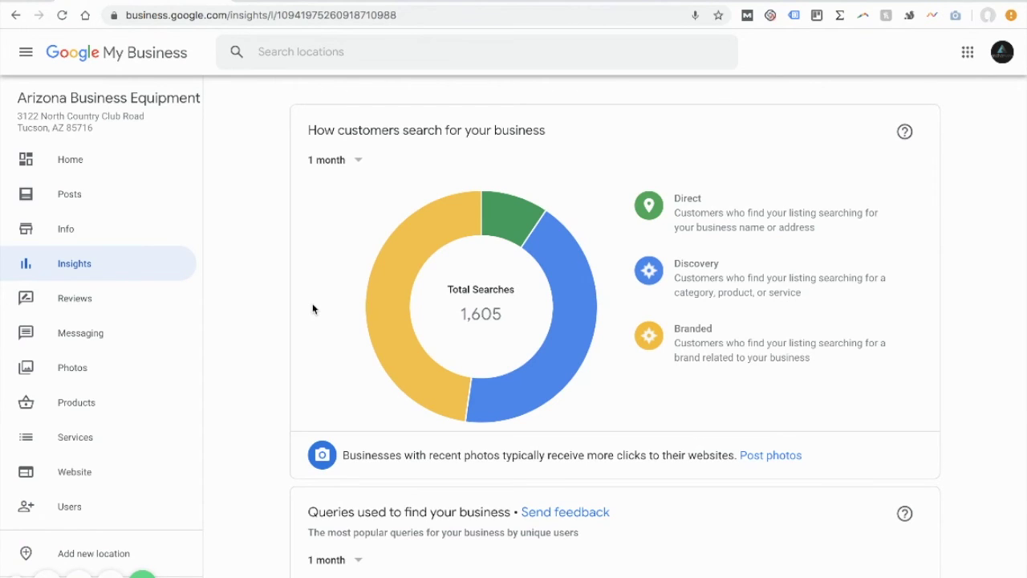
mouse_move(720, 358)
mouse_move(543, 382)
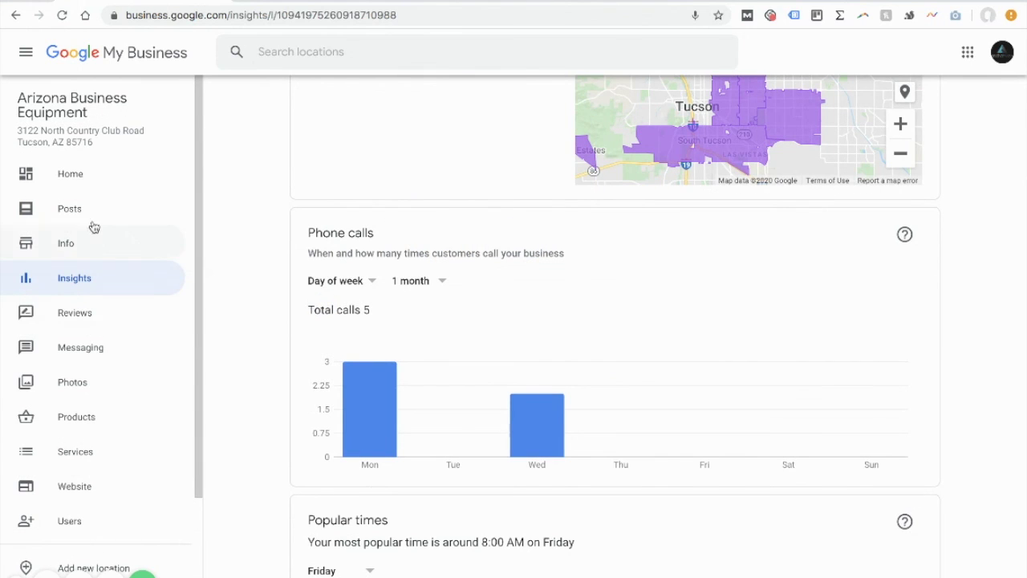
left_click(104, 169)
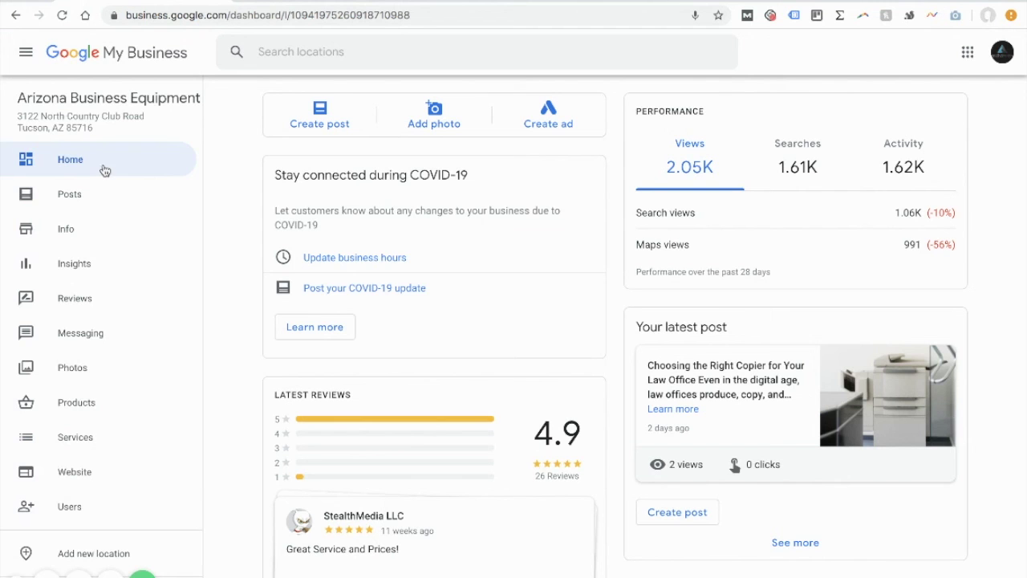